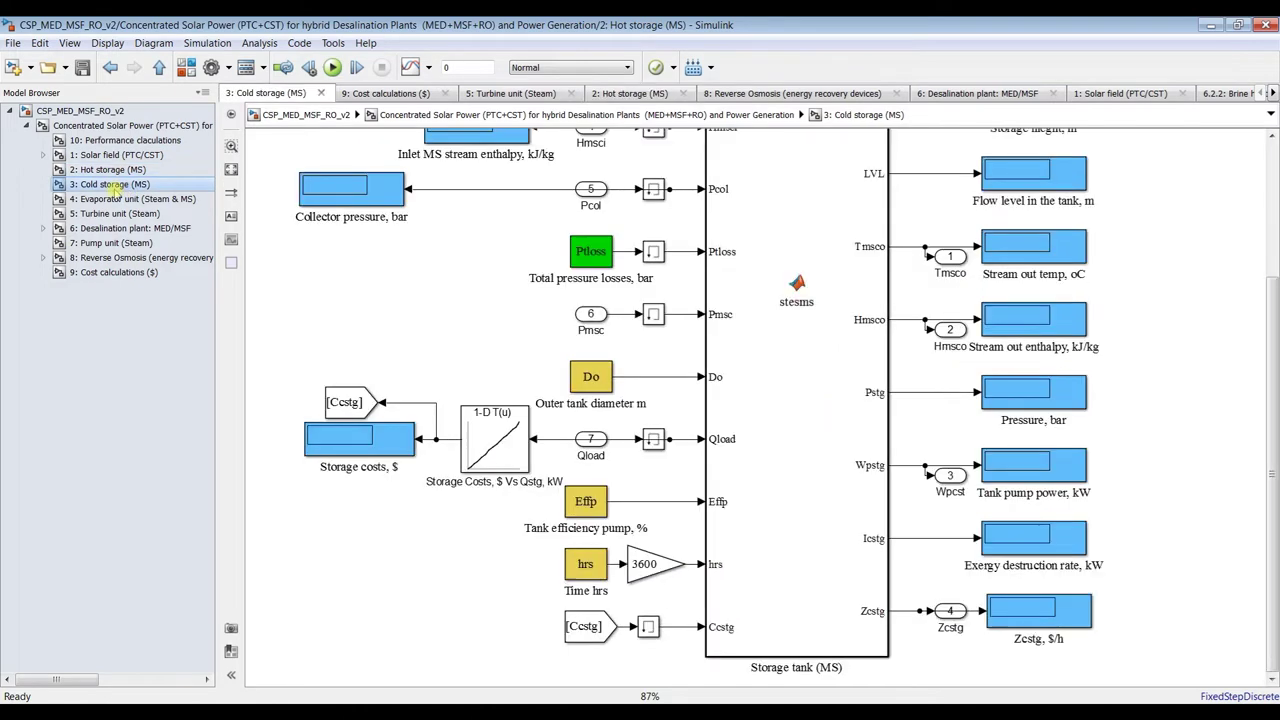
# View the Evaporator unit (Steam & MS), Turbine unit (Steam) and Desalination plant: MED/MSF subsystems
pyautogui.click(115, 200)
pyautogui.click(104, 214)
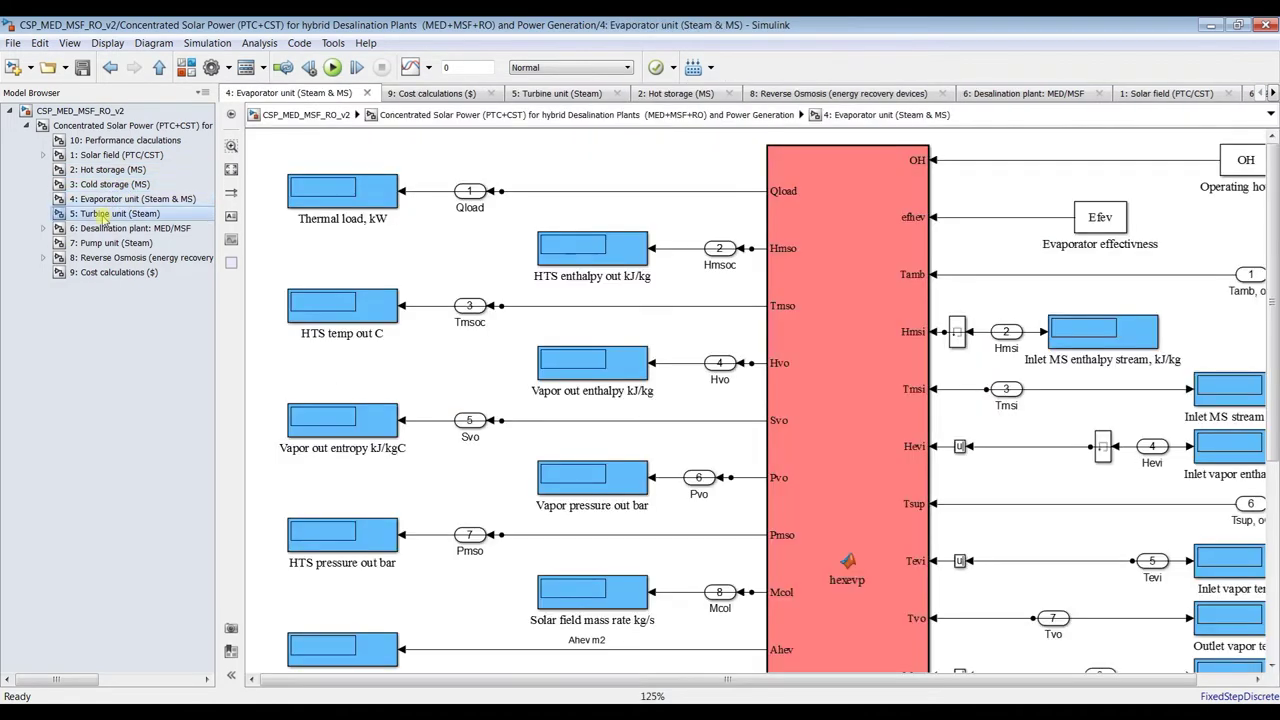
pyautogui.click(160, 228)
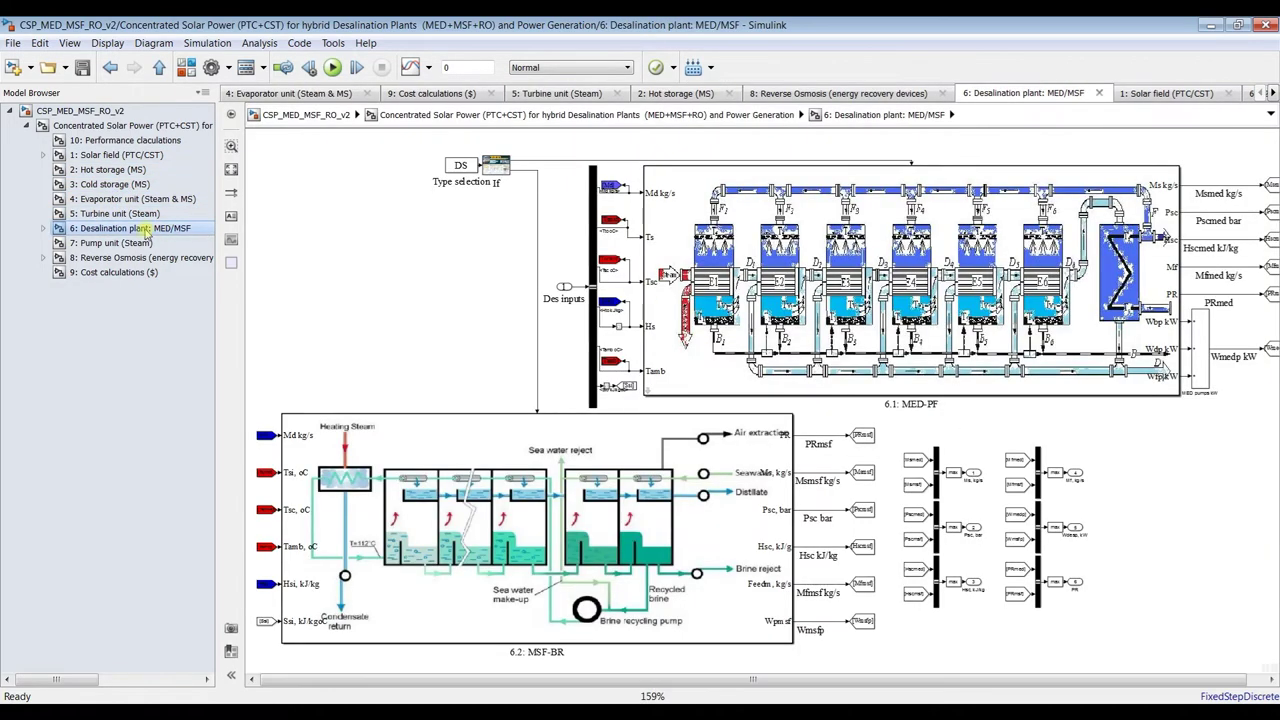
# Examine the full MATLAB function code of the pump block in the Pump unit (Steam) subsystem and close the code
pyautogui.click(100, 243)
pyautogui.doubleClick(800, 215)
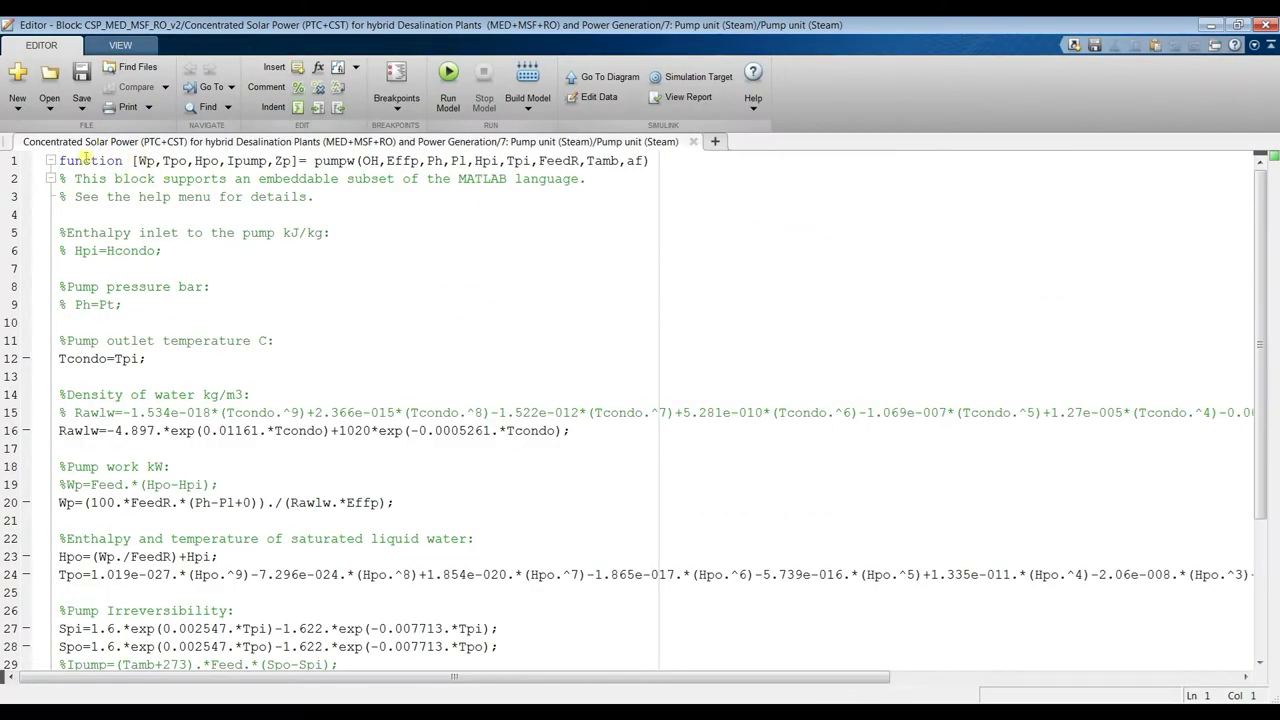
pyautogui.moveTo(59, 160); pyautogui.dragTo(552, 684)
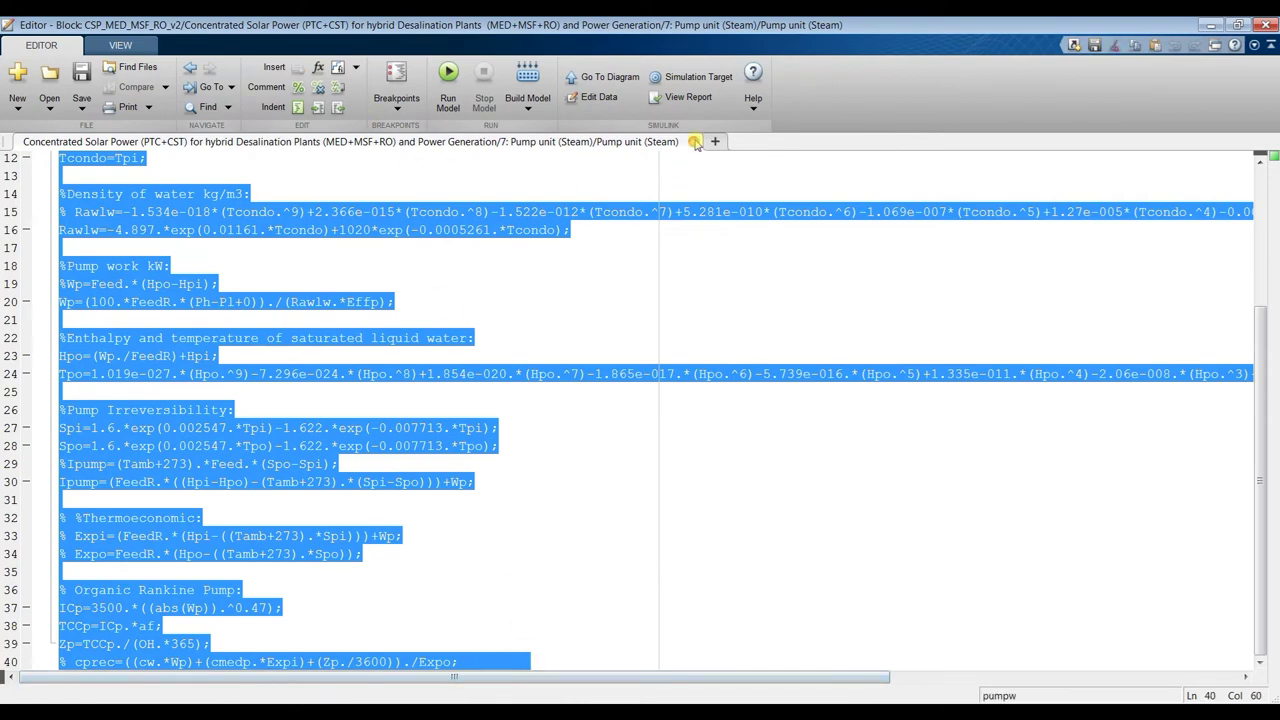
pyautogui.click(693, 141)
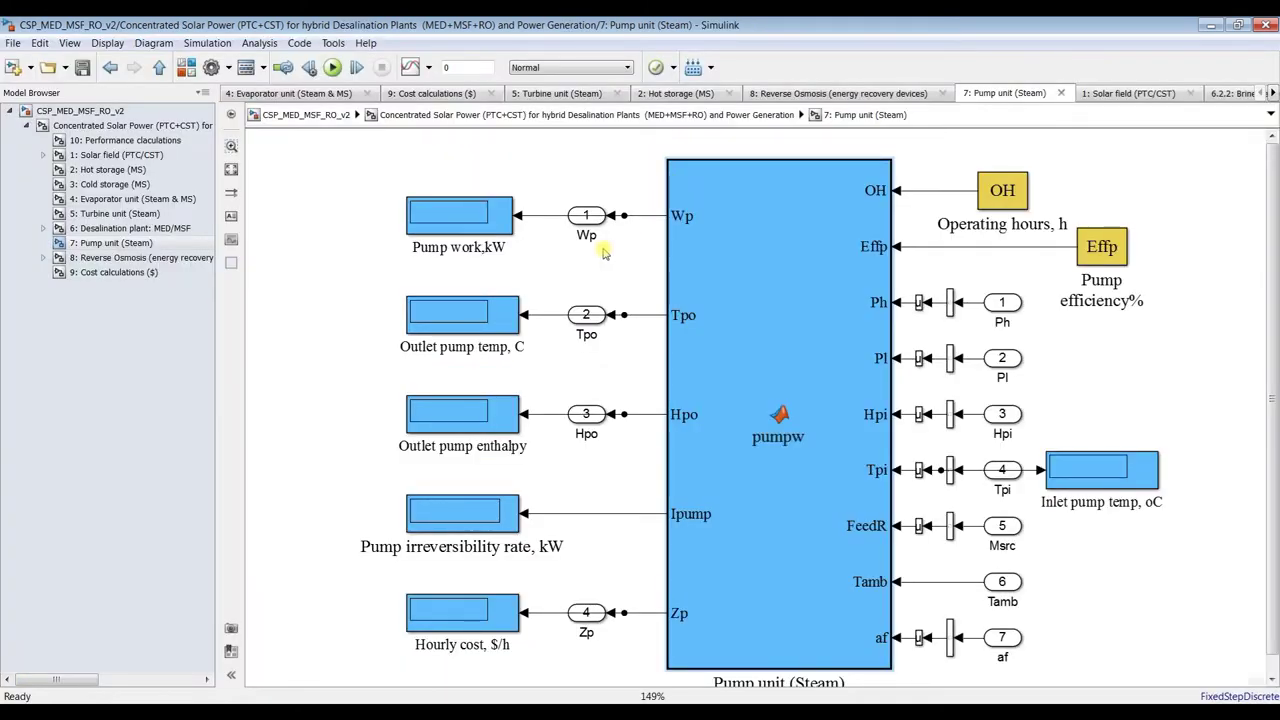
# Return to the top-level model and review the design and operating conditions in the plant block's parameters, accepting the dialog
pyautogui.click(88, 125)
pyautogui.click(80, 111)
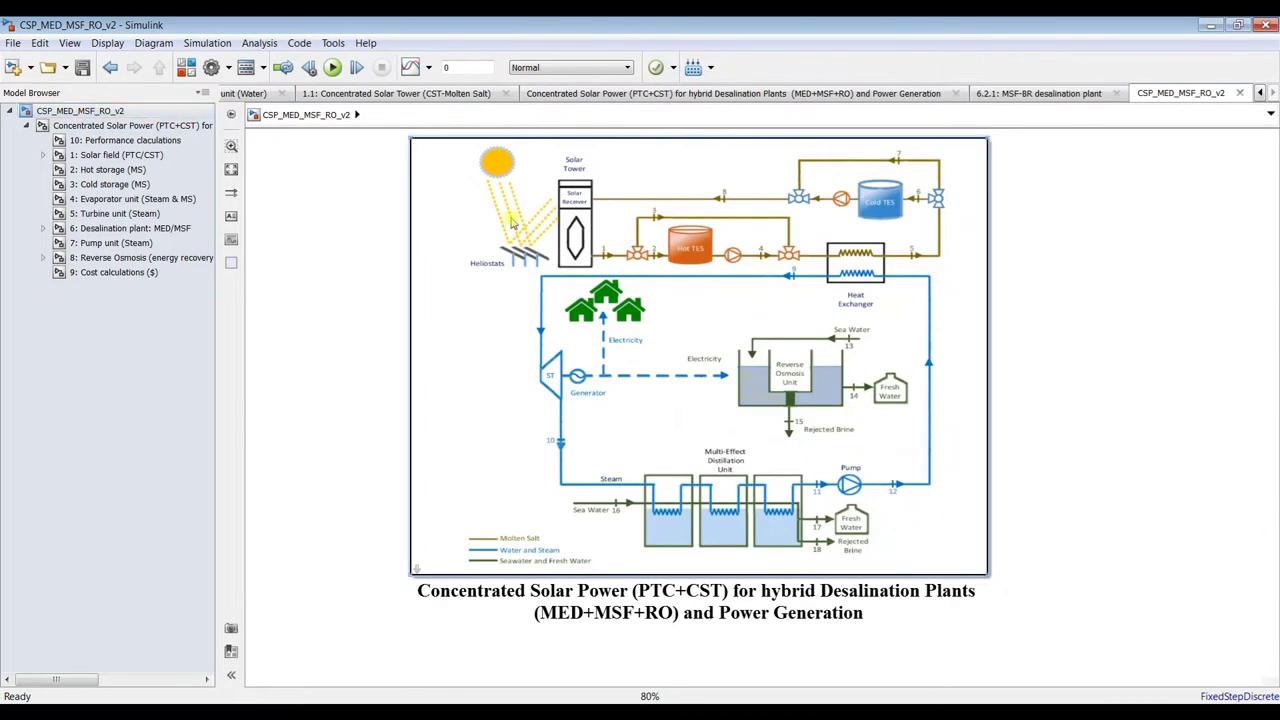
pyautogui.doubleClick(512, 222)
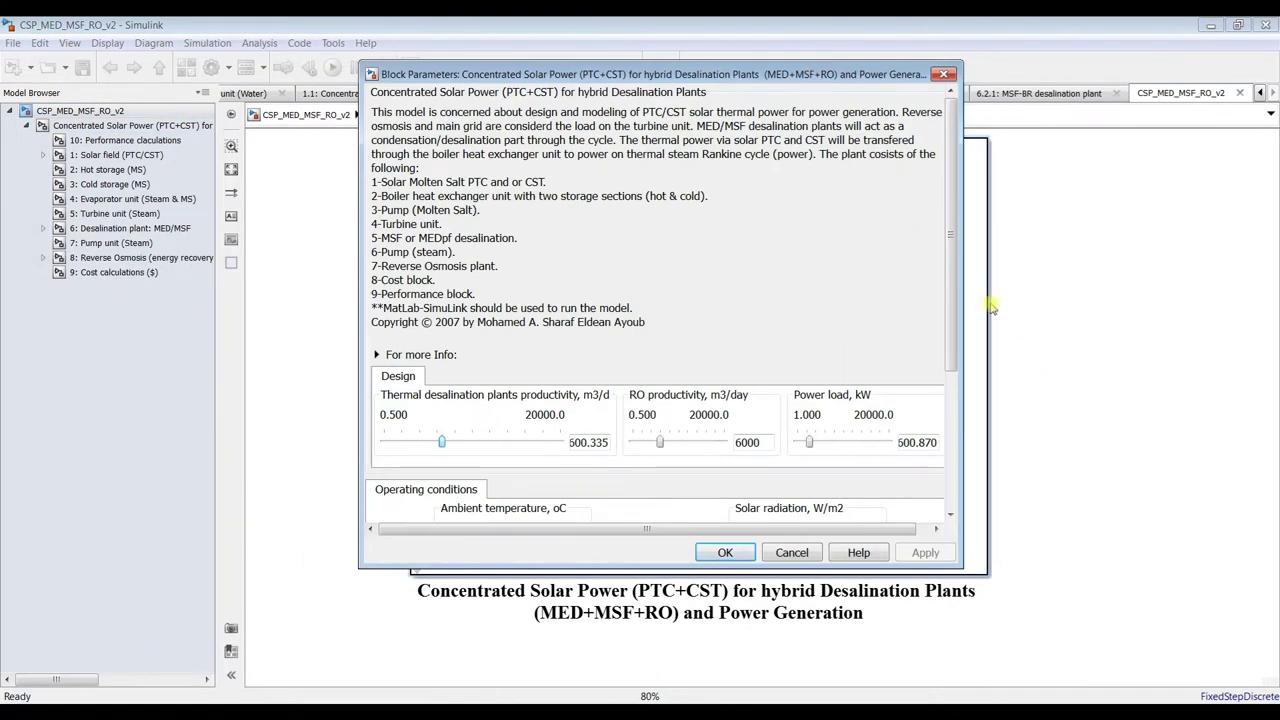
pyautogui.scroll(-5, 792, 305)
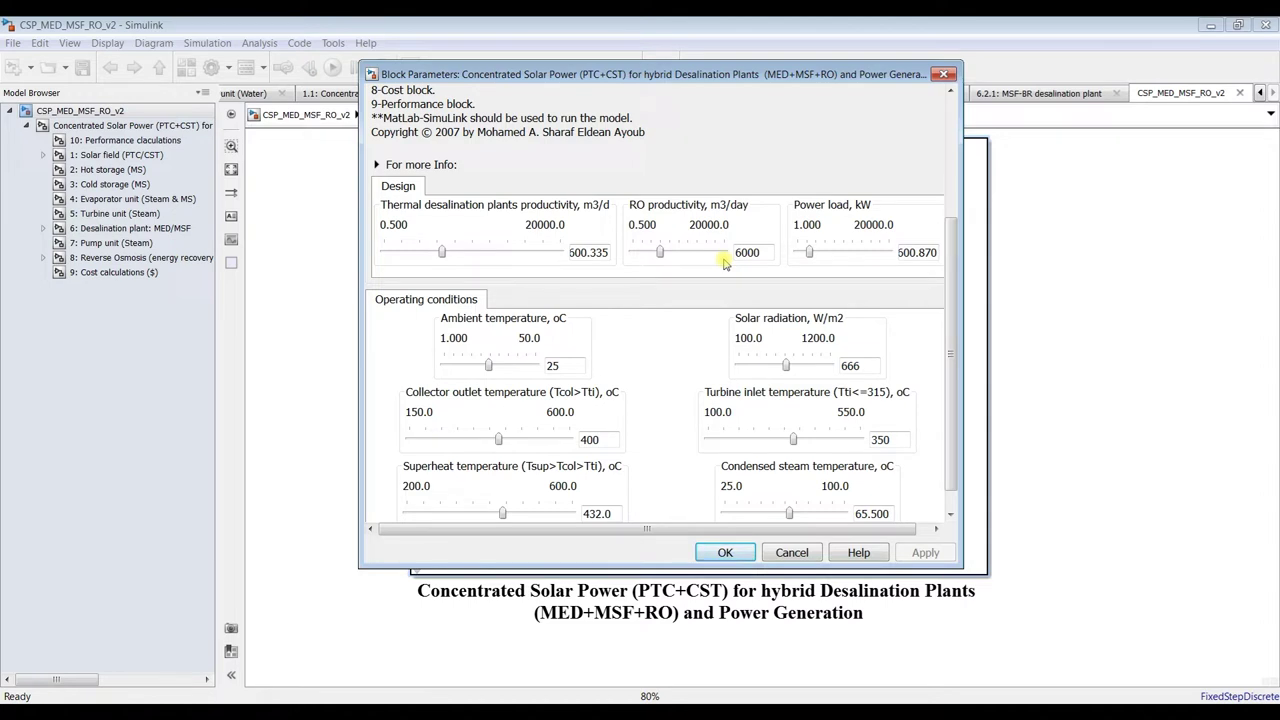
pyautogui.moveTo(948, 313); pyautogui.dragTo(948, 365)
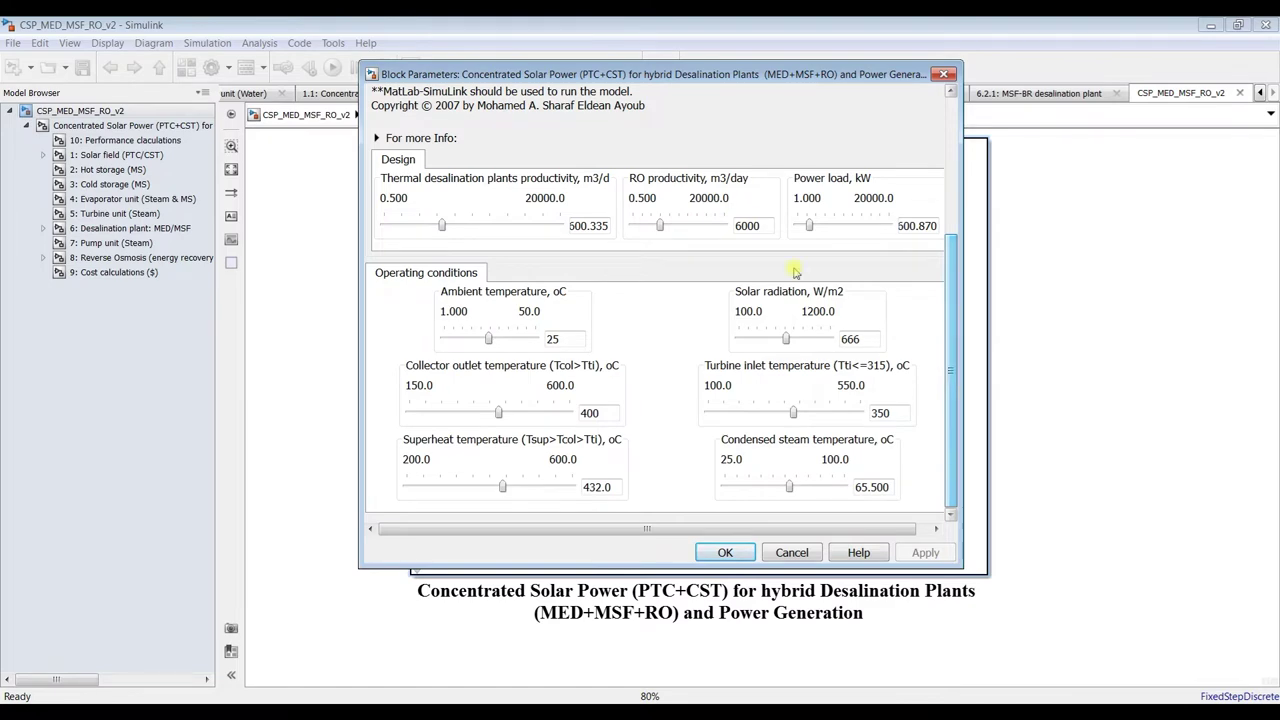
pyautogui.click(725, 552)
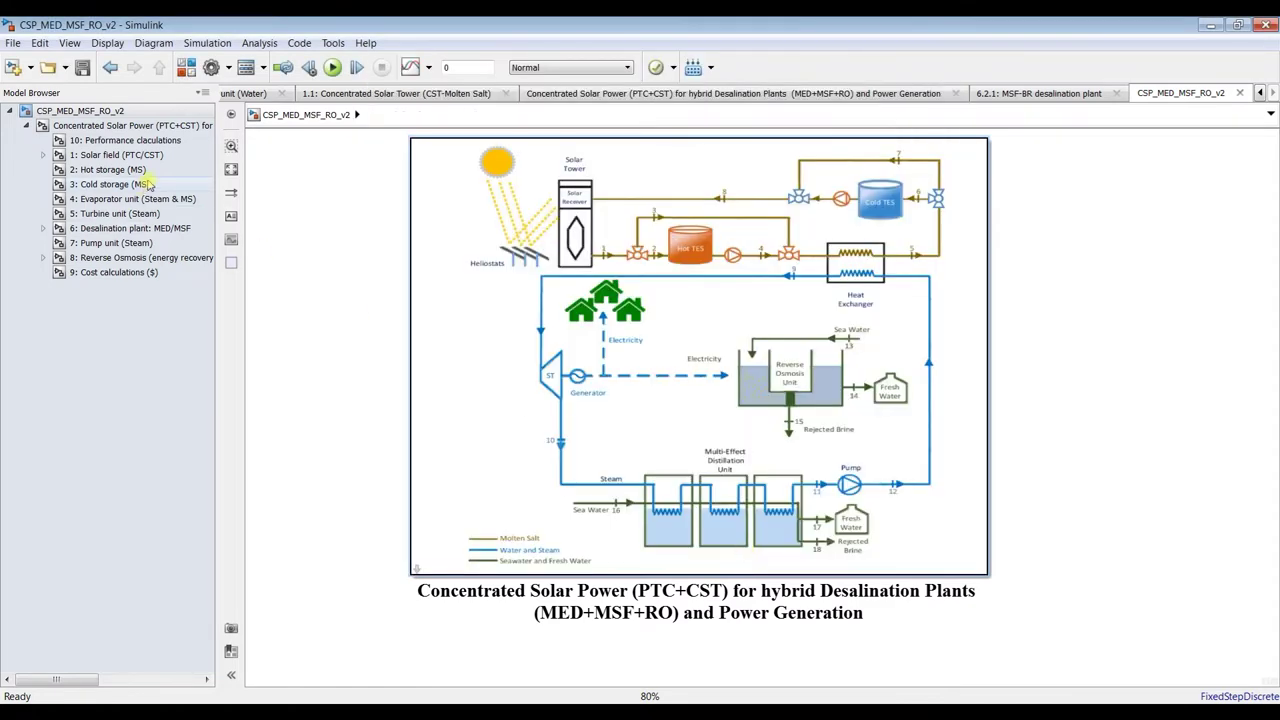
# Expand the Reverse Osmosis (energy recovery devices) subsystem and open RO unit (Basic) inside it
pyautogui.click(77, 258)
pyautogui.click(44, 258)
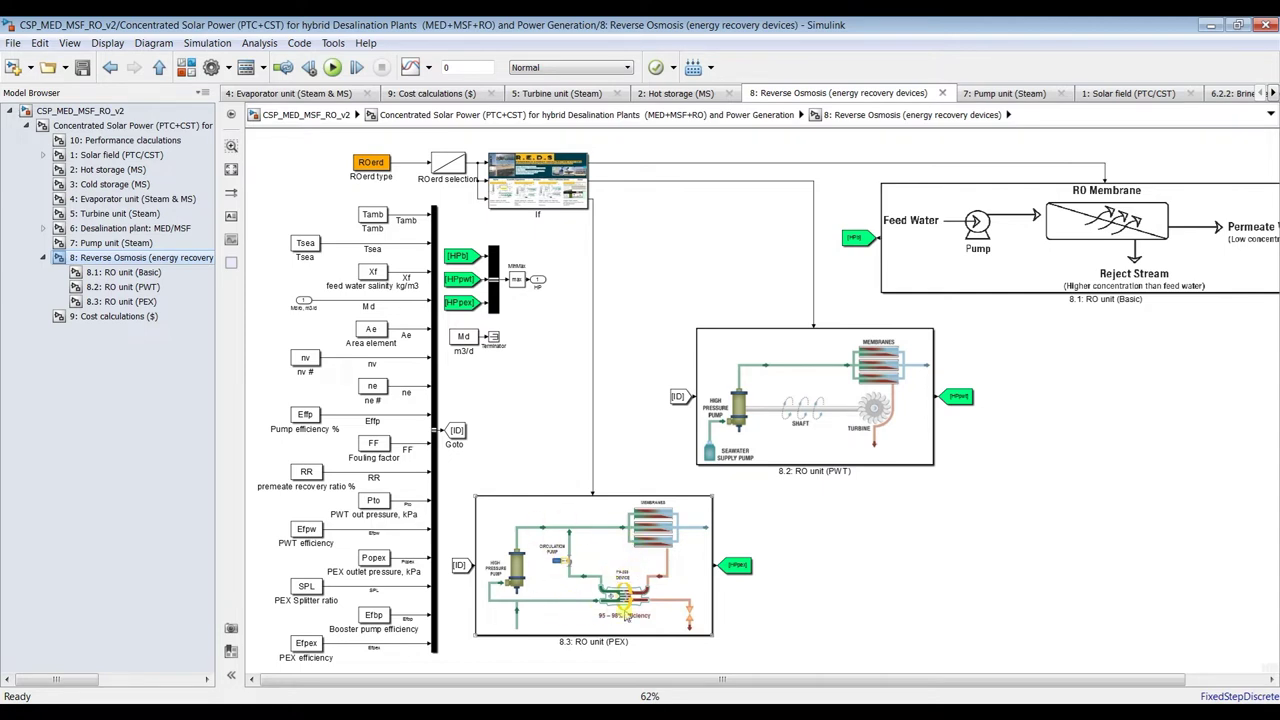
pyautogui.click(110, 274)
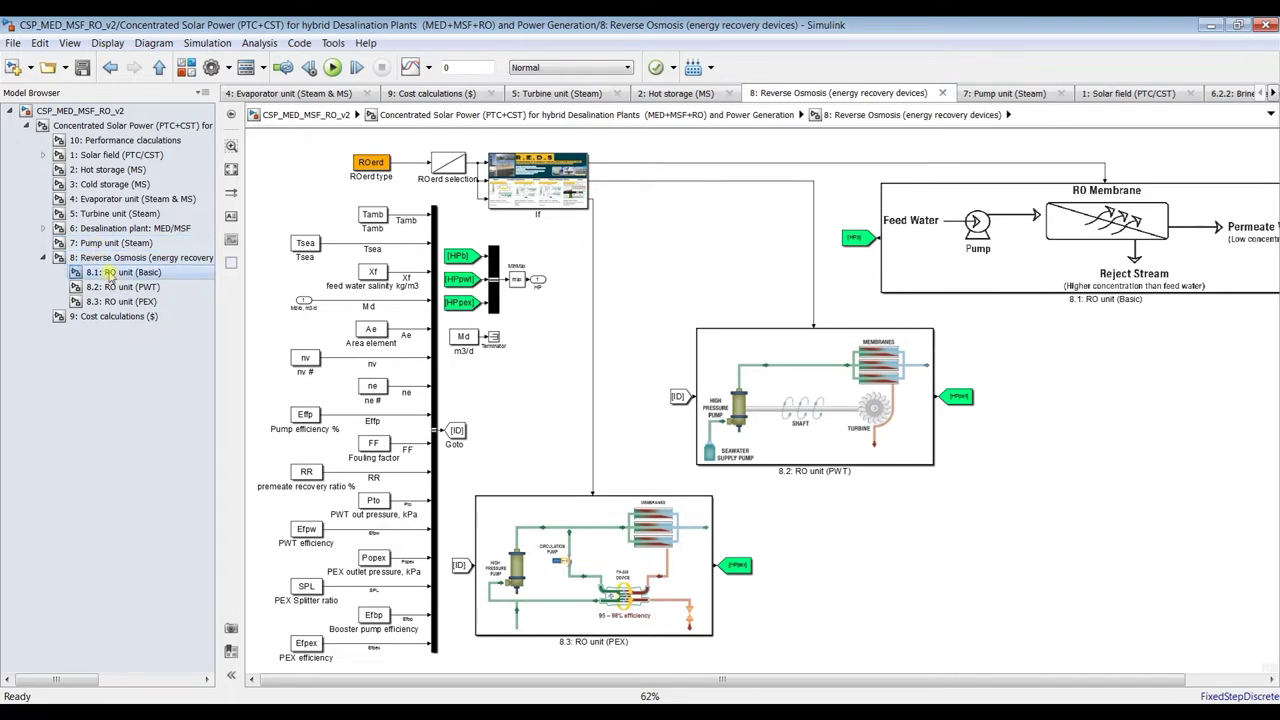
pyautogui.click(231, 169)
# Examine the output displays of the basic RO block, including specific power consumption, pressure, pump power and flow rates
pyautogui.scroll(10, 1152, 254)
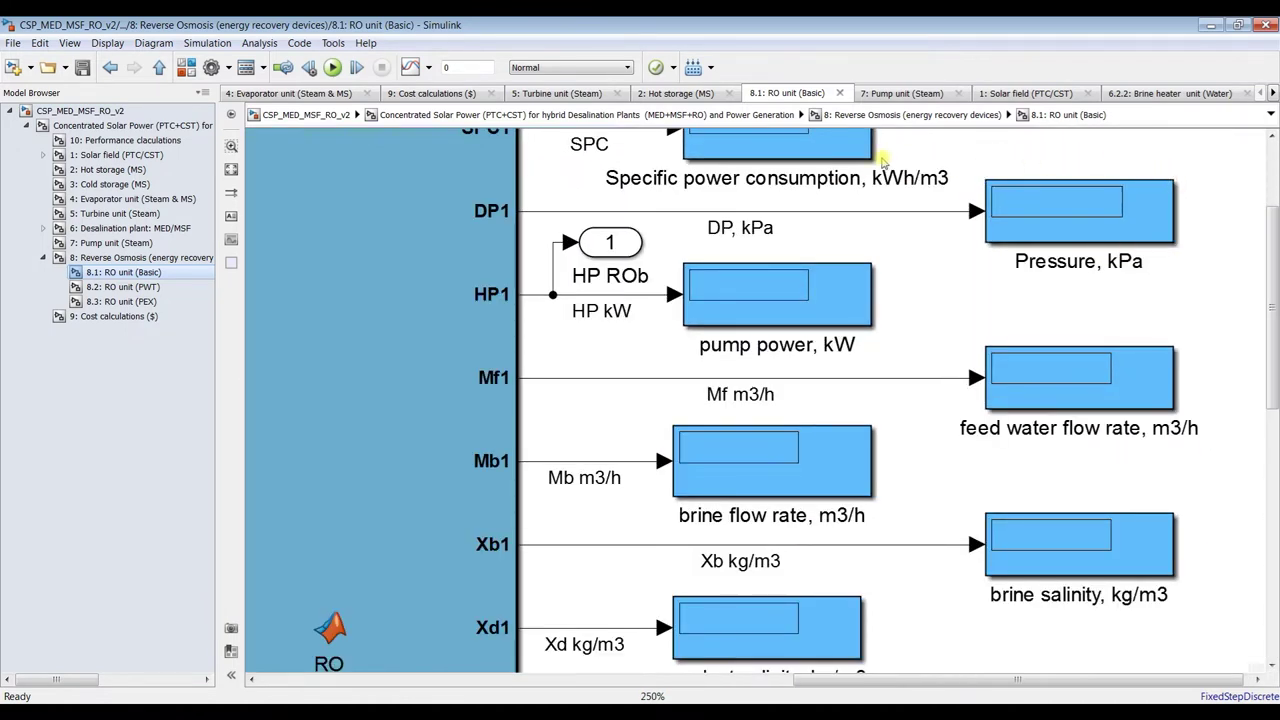
pyautogui.click(838, 212)
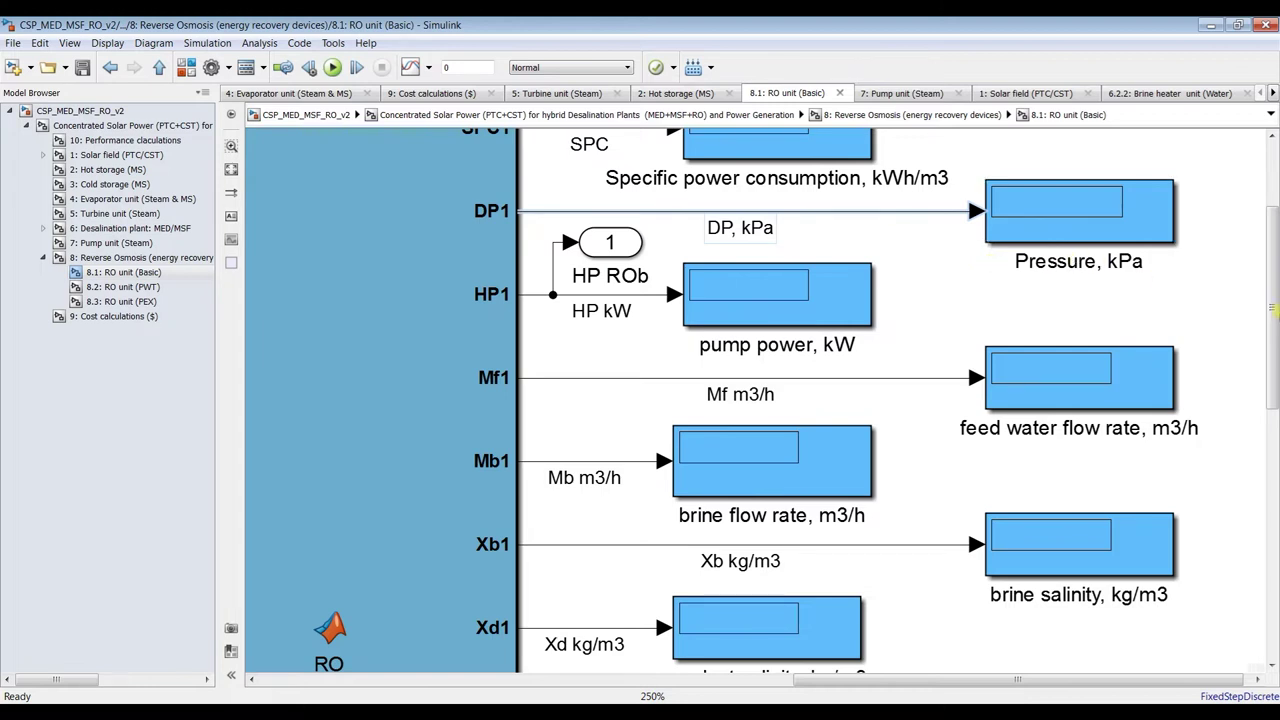
pyautogui.scroll(1, 1273, 287)
pyautogui.scroll(1, 1273, 287)
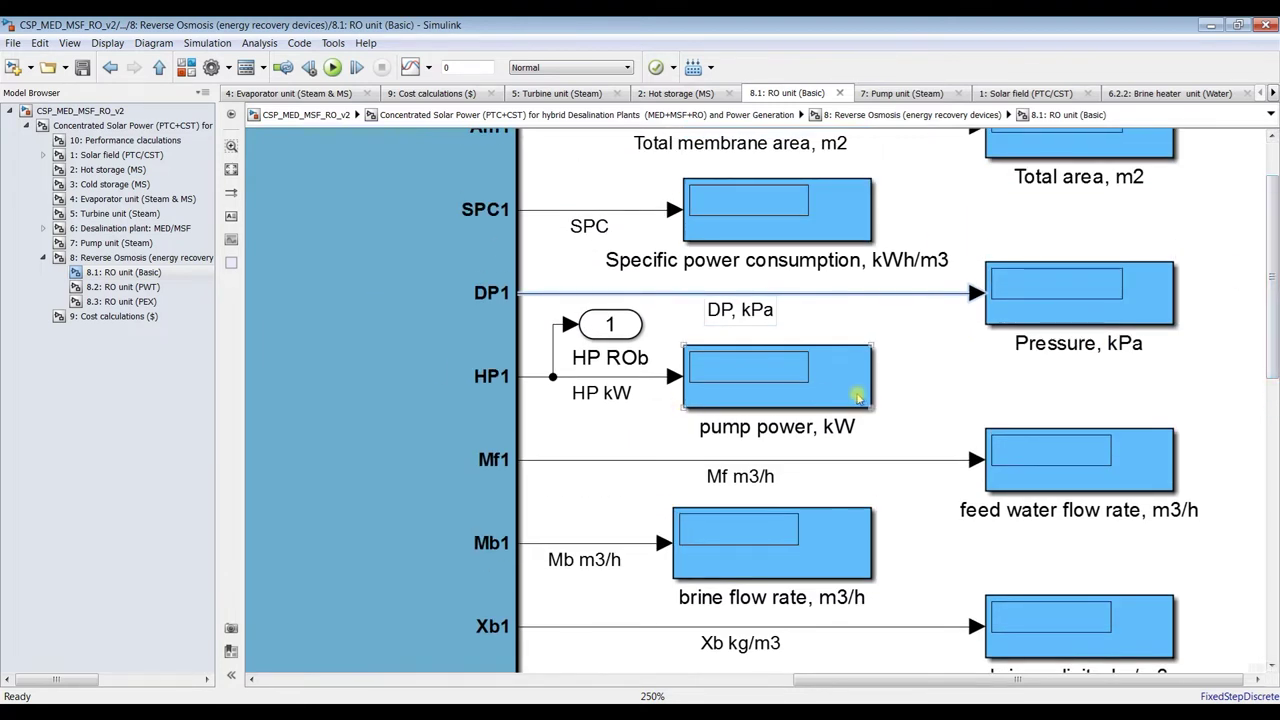
pyautogui.scroll(-2, 957, 326)
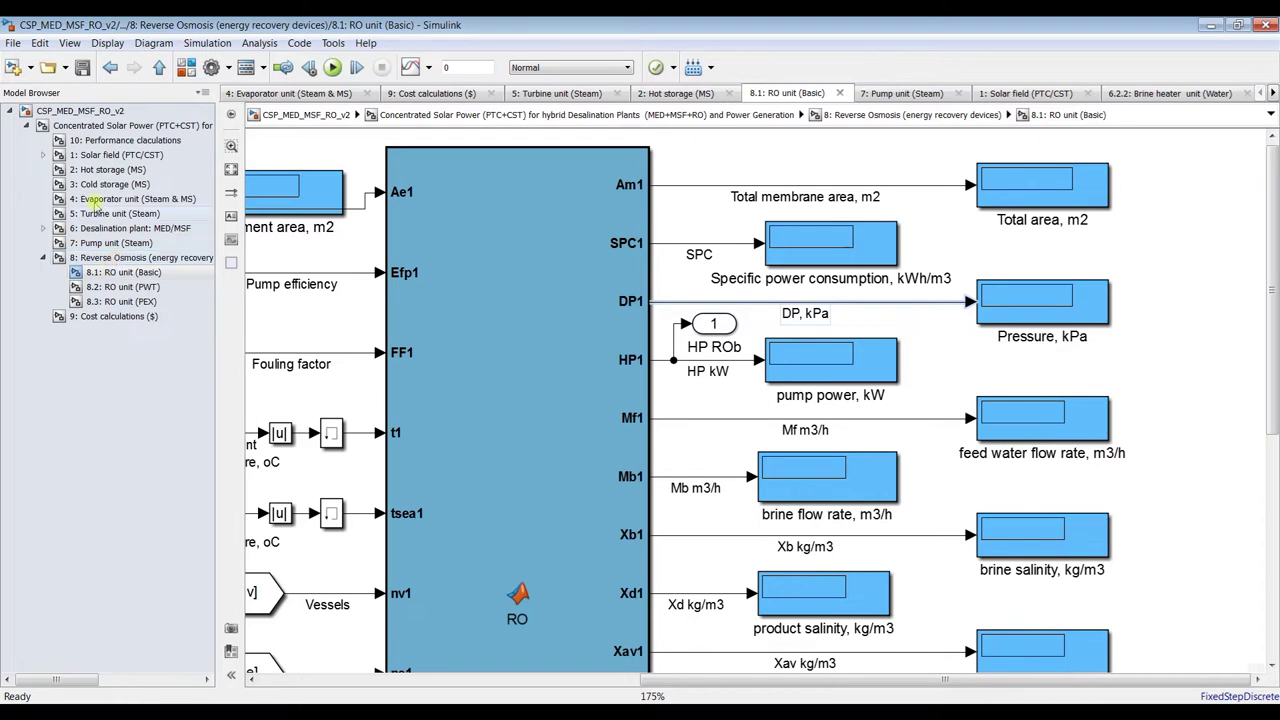
# View the whole diagram of the Concentrated Solar Power plant subsystem and go back to the top-level model
pyautogui.click(100, 126)
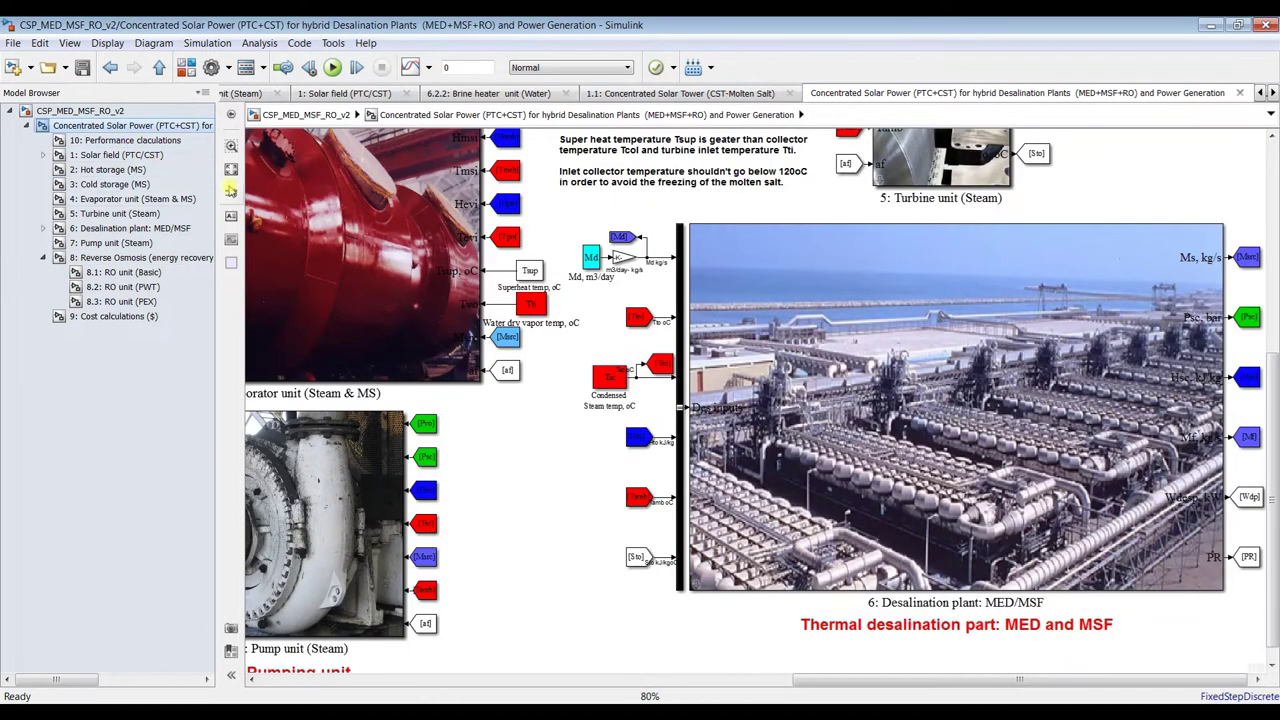
pyautogui.click(231, 170)
pyautogui.click(104, 112)
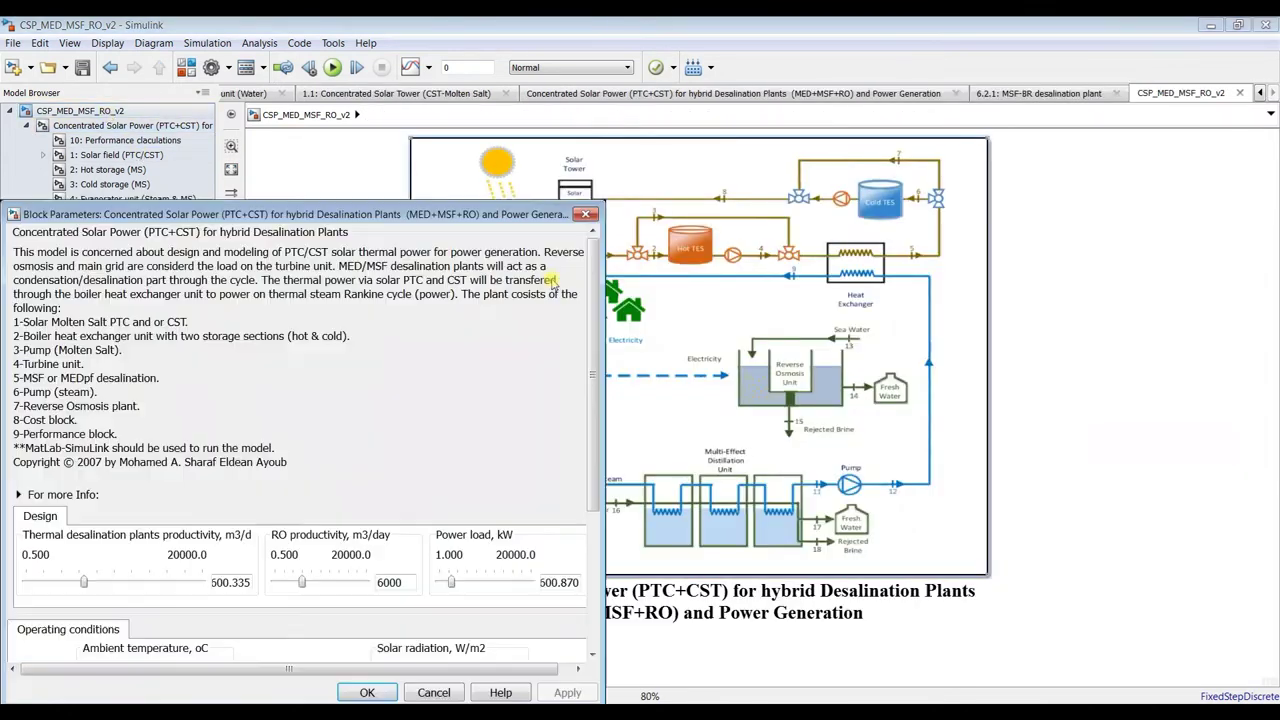
# Check the collector outlet, turbine inlet, superheat and condensed steam temperatures in the plant block's parameters and accept the dialog
pyautogui.doubleClick(553, 285)
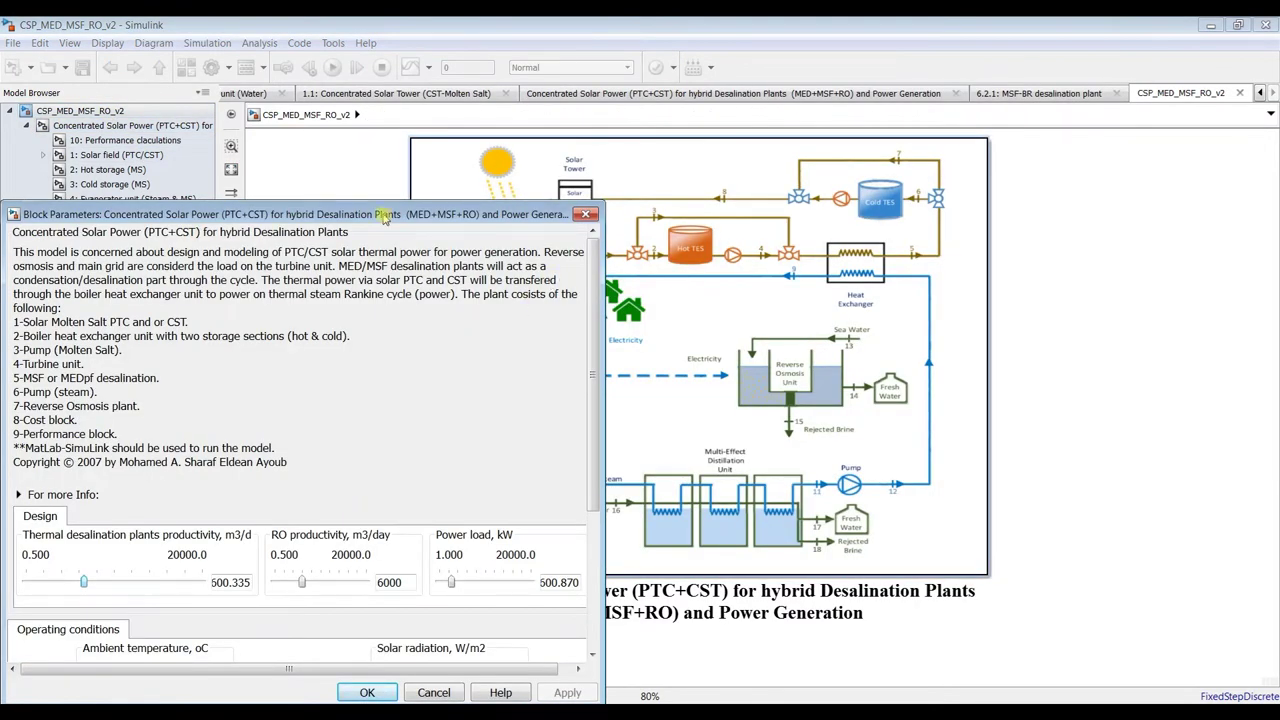
pyautogui.moveTo(383, 218); pyautogui.dragTo(826, 128)
pyautogui.moveTo(1037, 352); pyautogui.dragTo(1040, 487)
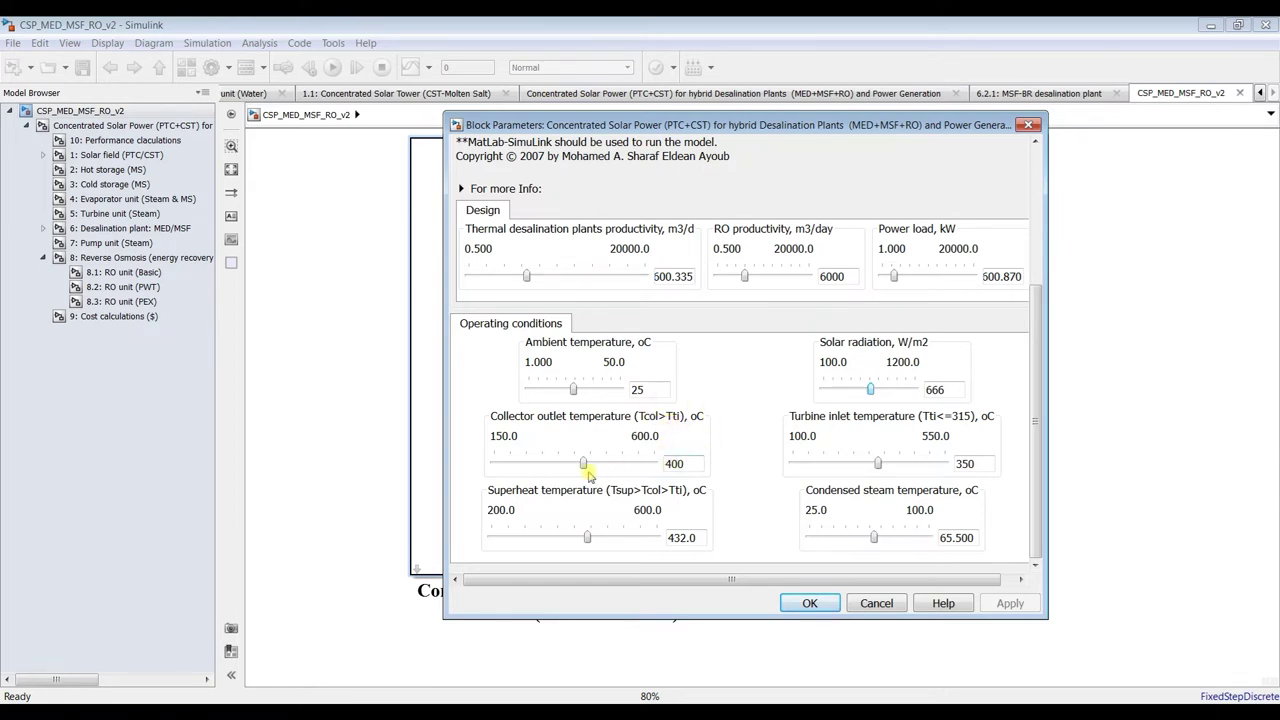
pyautogui.doubleClick(680, 463)
pyautogui.click(1040, 476)
pyautogui.doubleClick(964, 465)
pyautogui.doubleClick(704, 535)
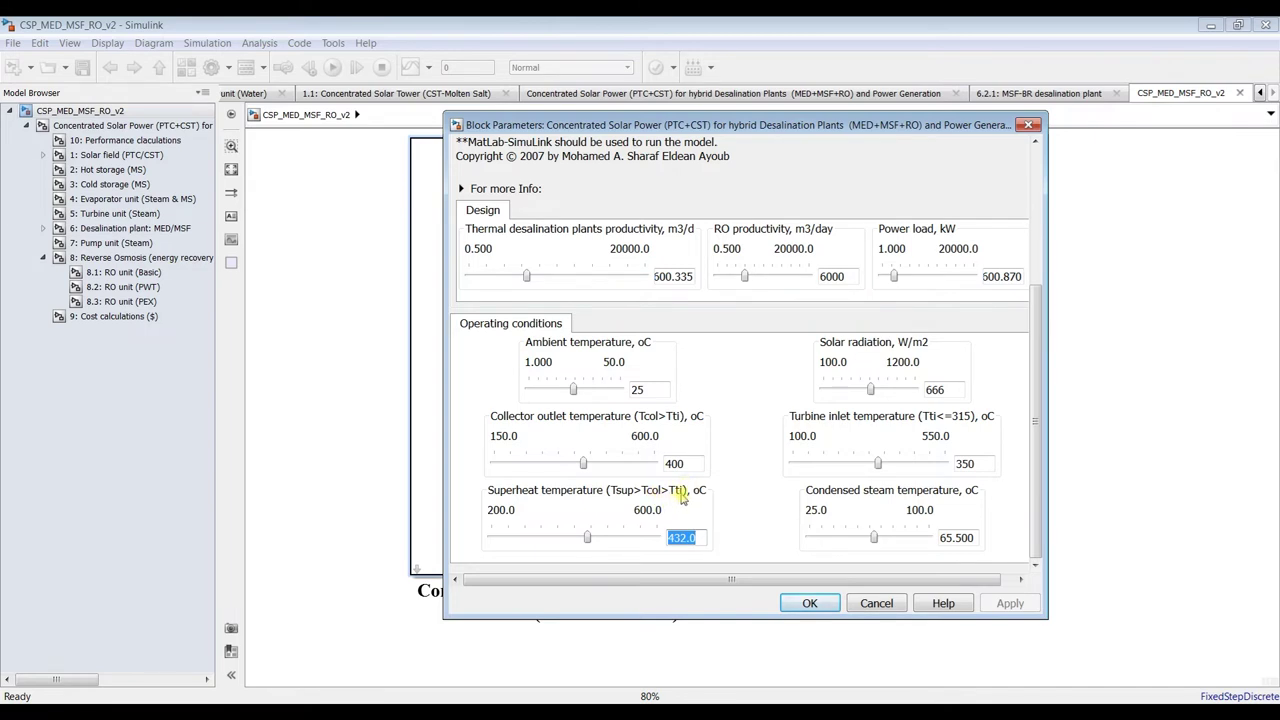
pyautogui.click(587, 539)
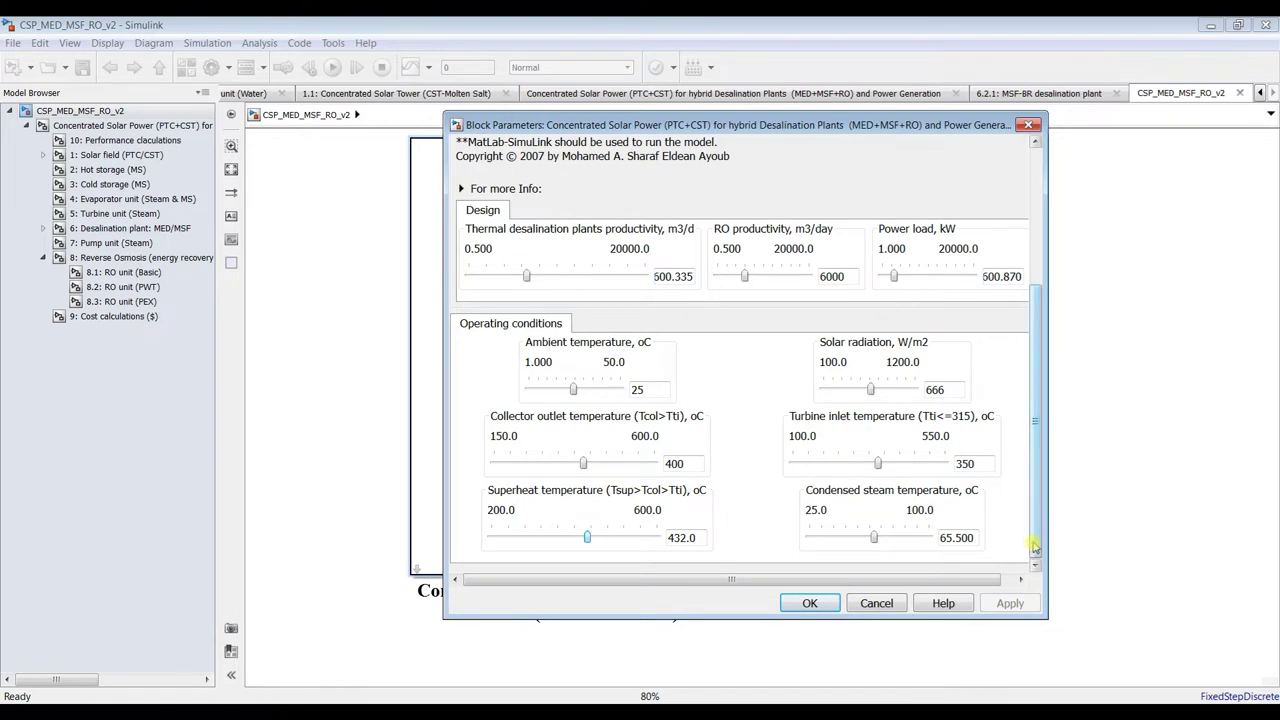
pyautogui.doubleClick(957, 537)
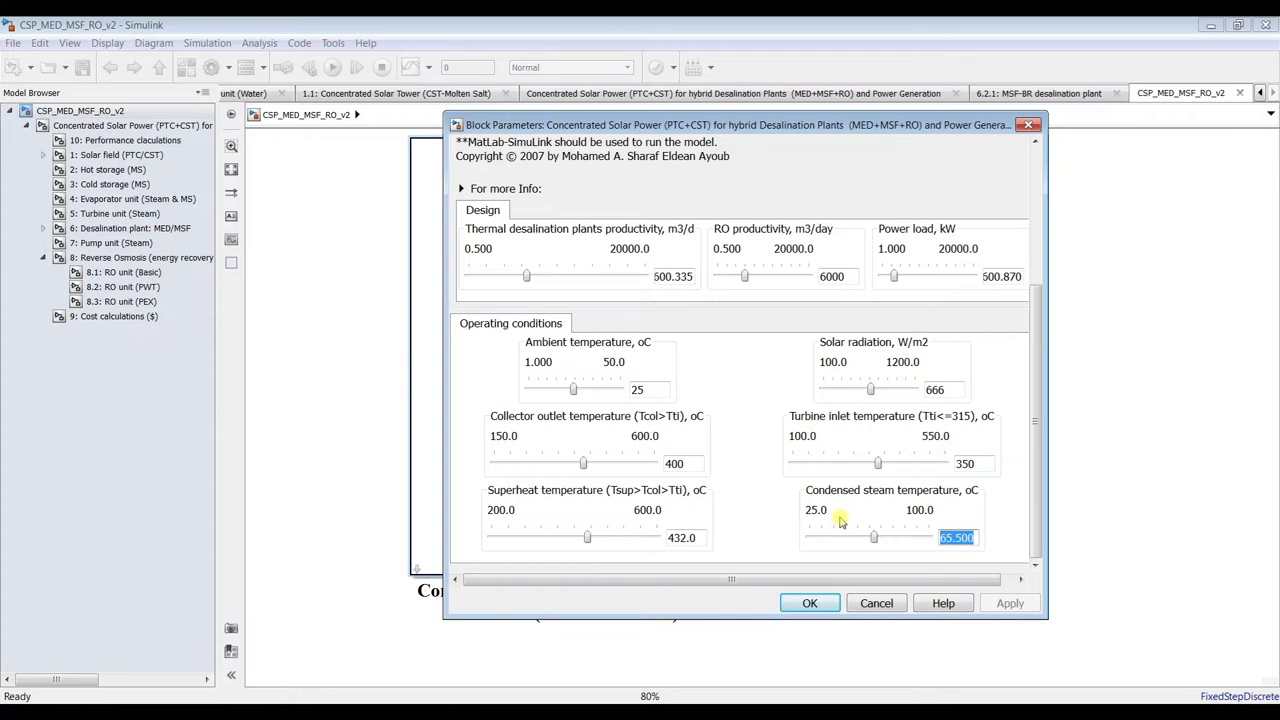
pyautogui.click(809, 603)
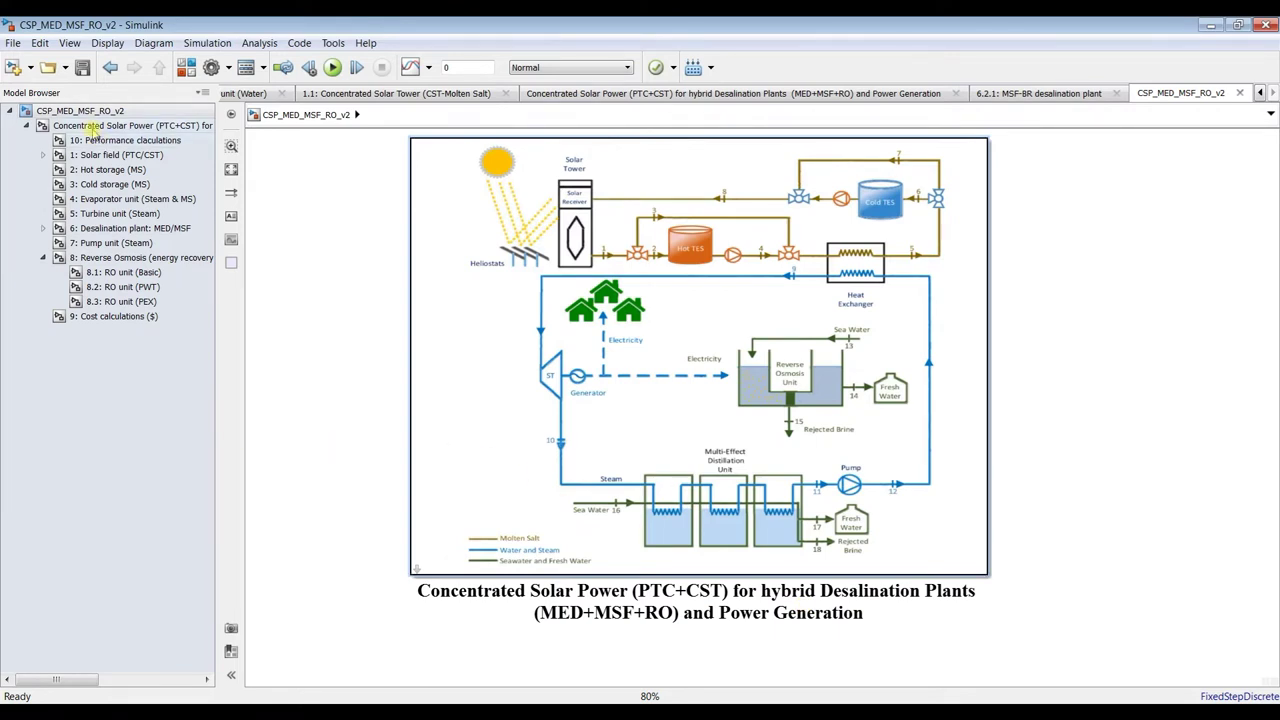
# Recheck the plant block's operating conditions and its thermal desalination plants productivity field, closing the parameter dialog after each review
pyautogui.doubleClick(763, 218)
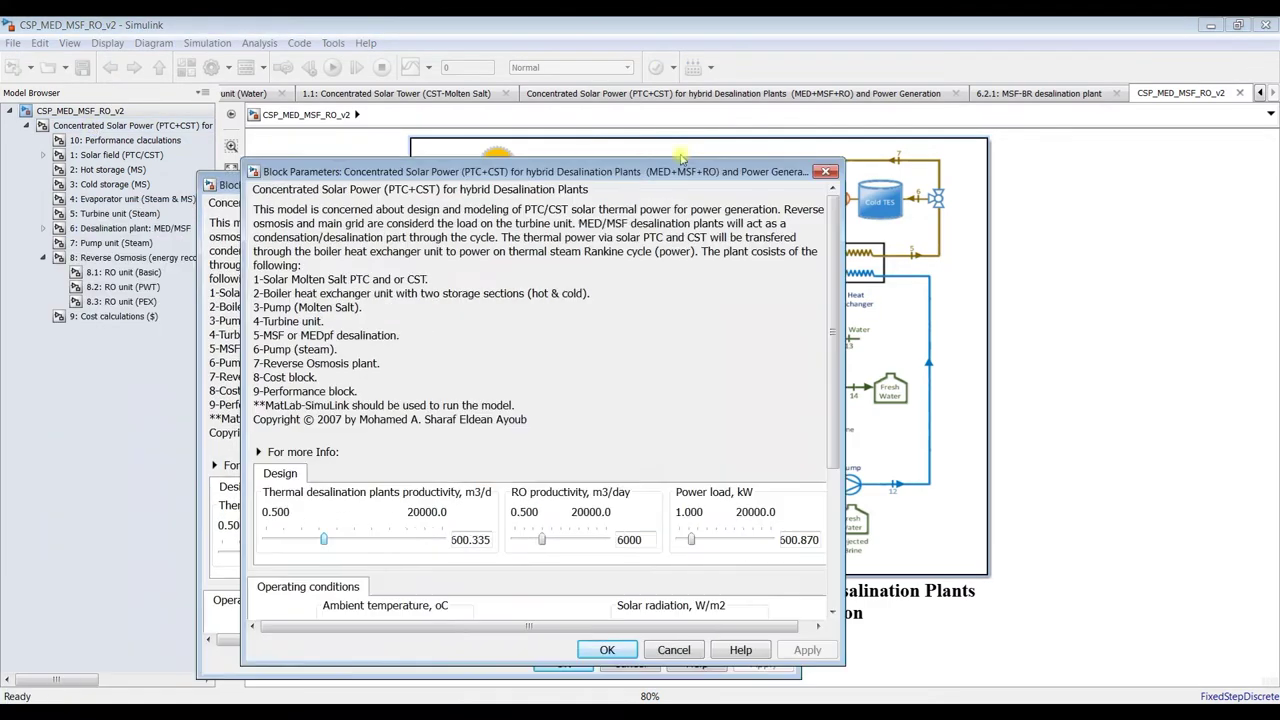
pyautogui.scroll(-5, 930, 220)
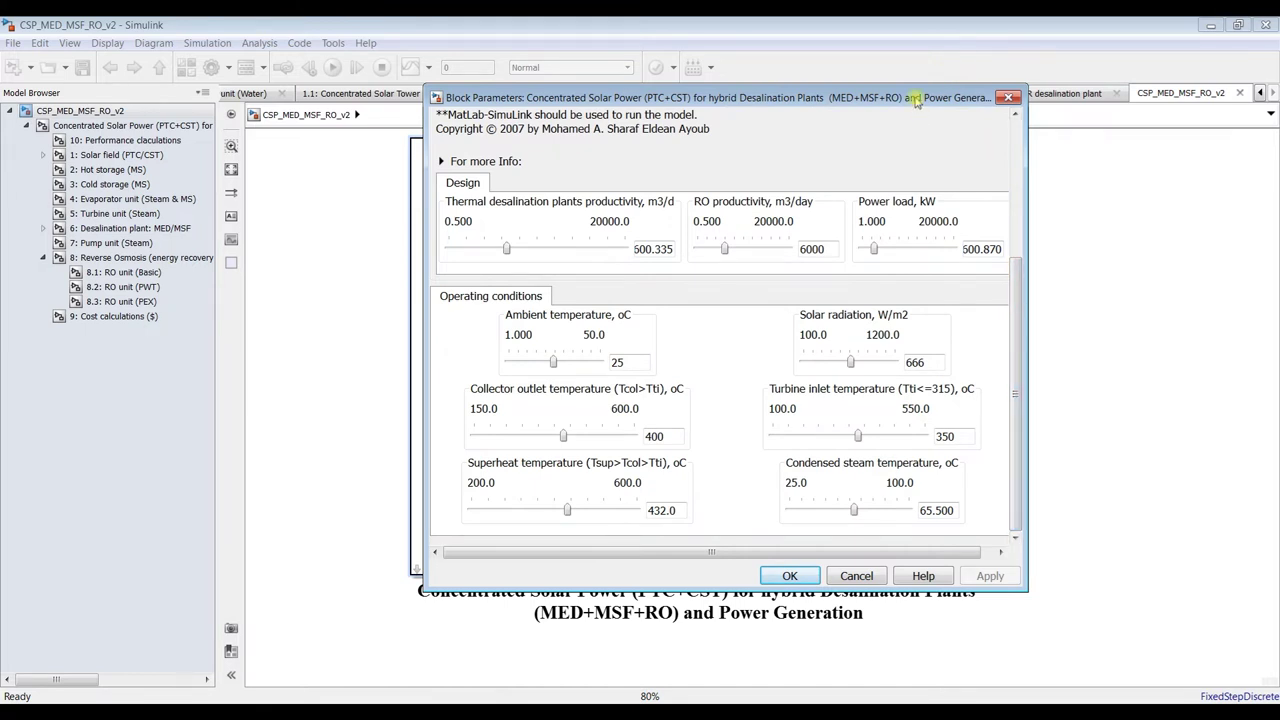
pyautogui.click(732, 576)
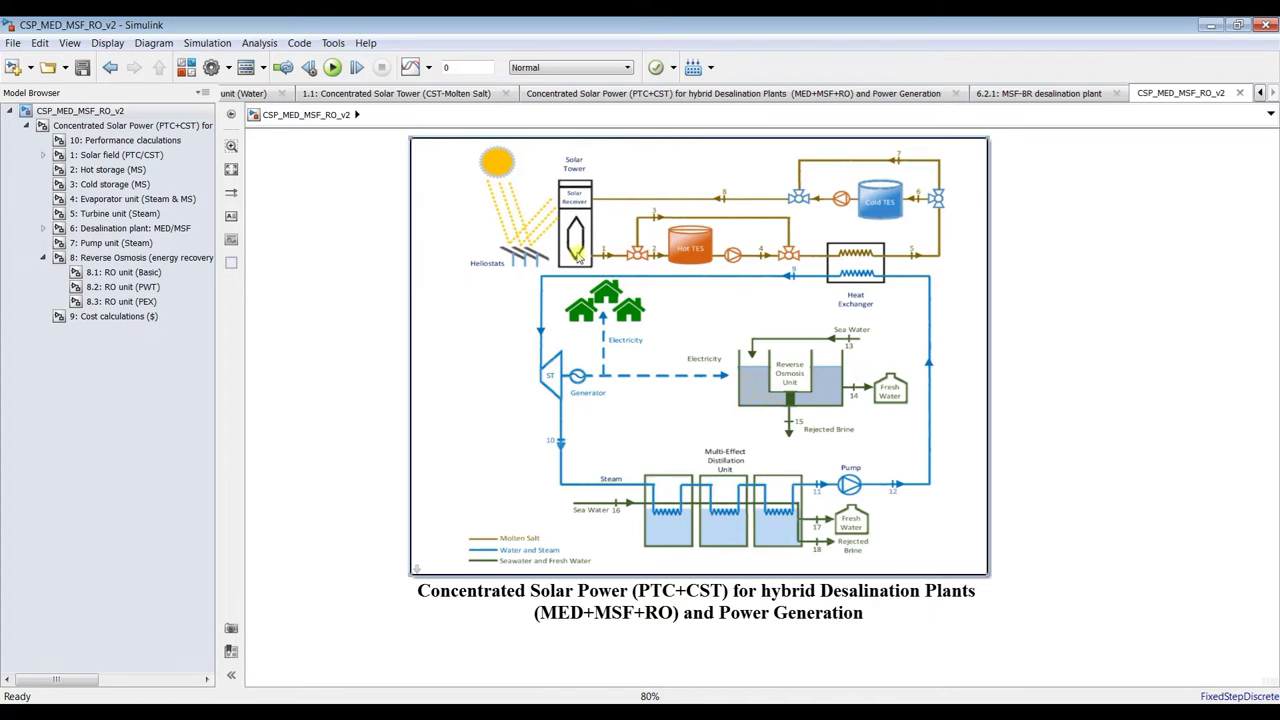
pyautogui.doubleClick(578, 256)
pyautogui.moveTo(398, 220); pyautogui.dragTo(951, 106)
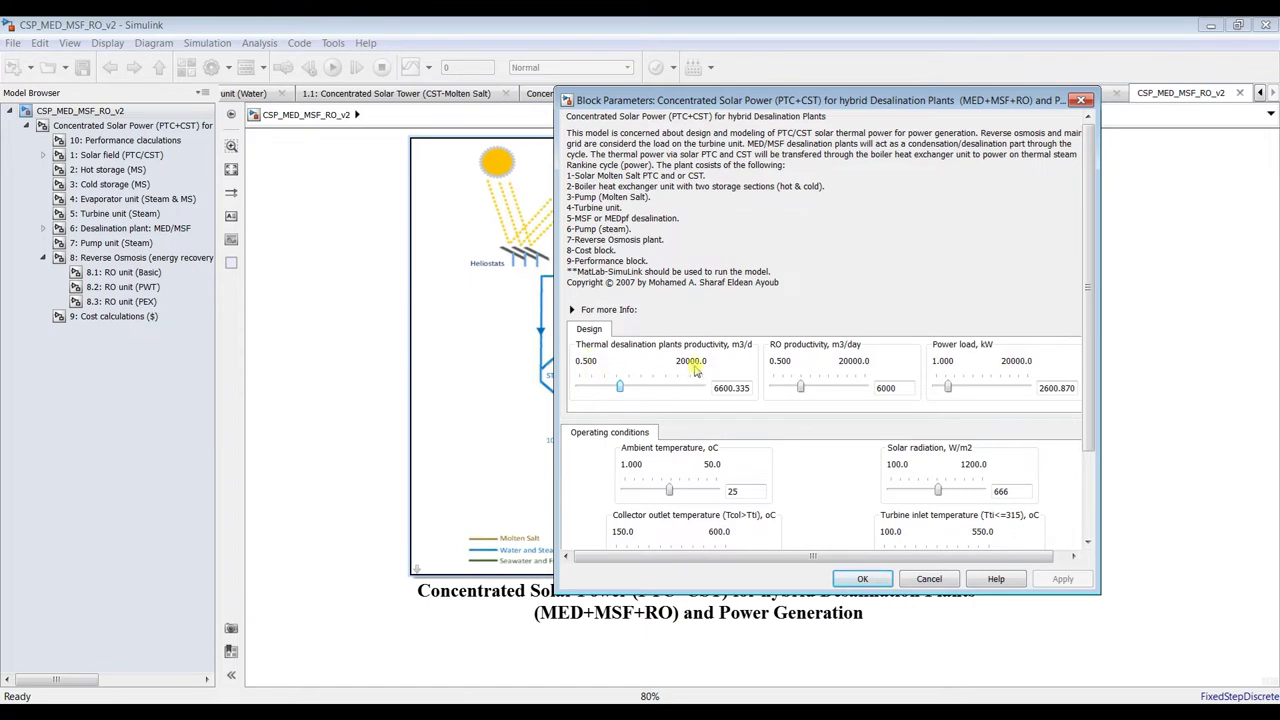
pyautogui.doubleClick(732, 391)
pyautogui.click(1081, 100)
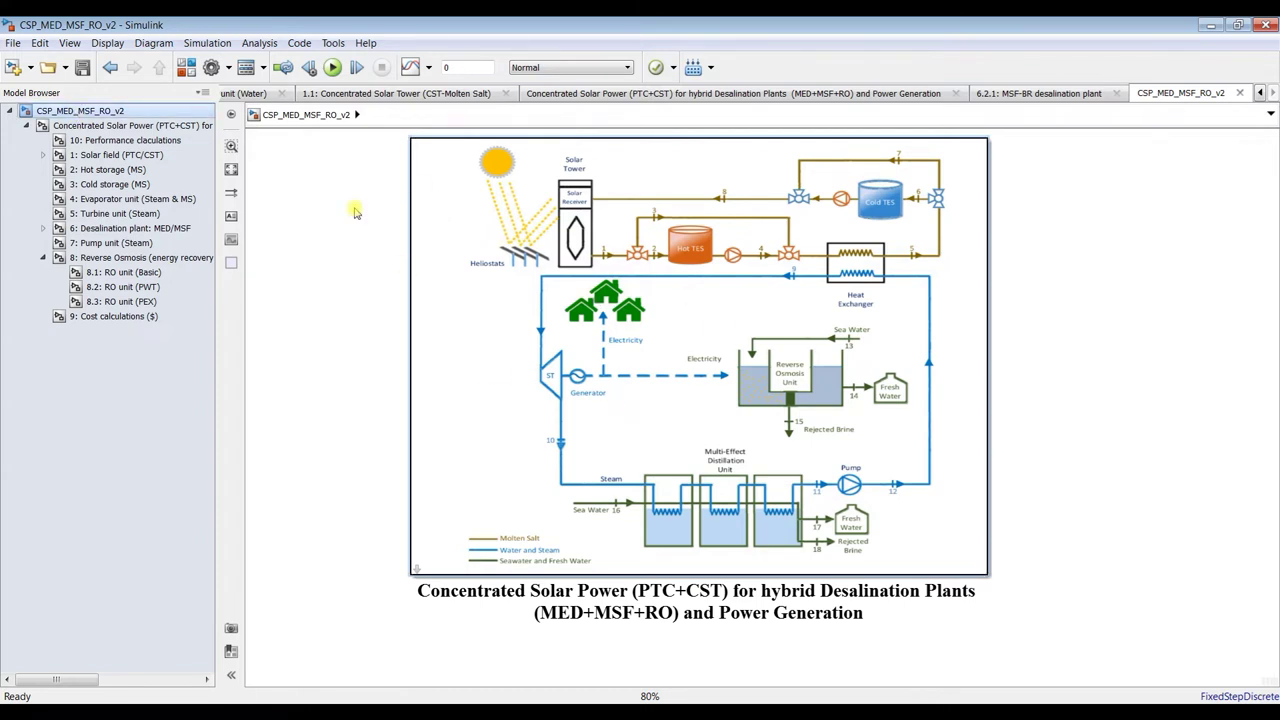
# Open the plant block's mask for editing and show its parameters and dialog layout in a maximized Mask Editor
pyautogui.rightClick(451, 224)
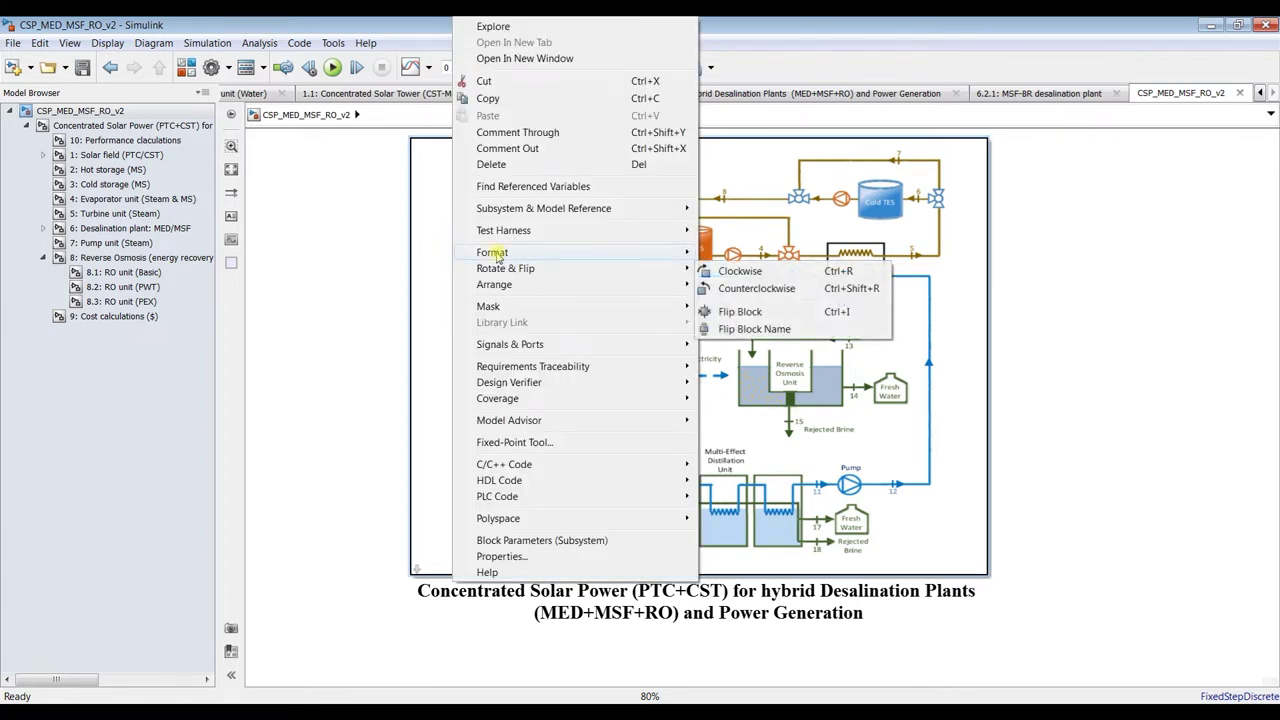
pyautogui.moveTo(500, 257)
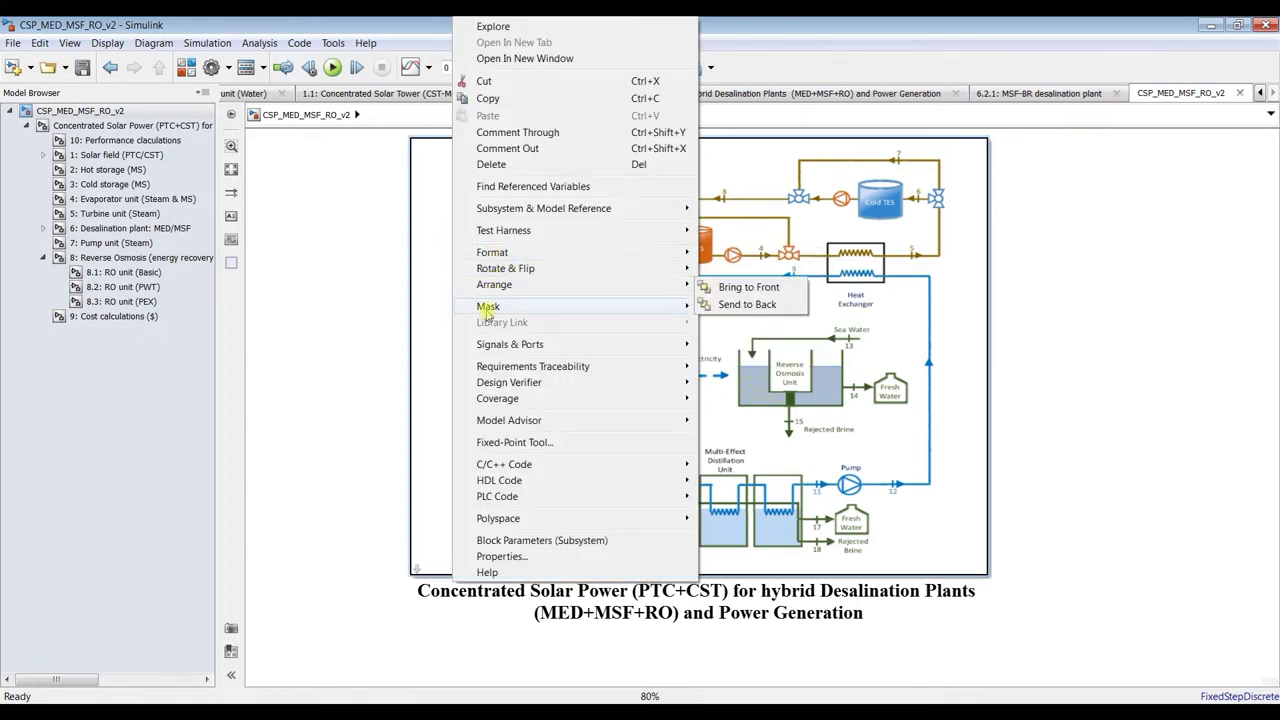
pyautogui.moveTo(466, 272)
pyautogui.moveTo(488, 306)
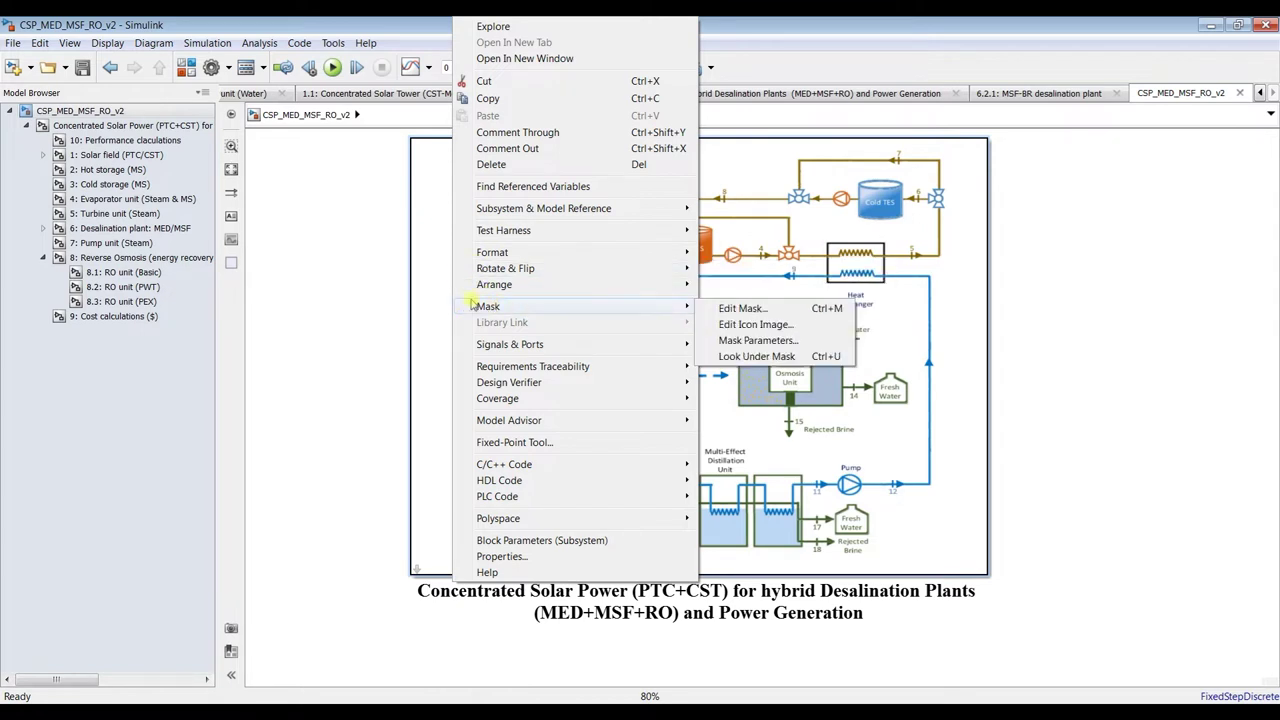
pyautogui.click(745, 309)
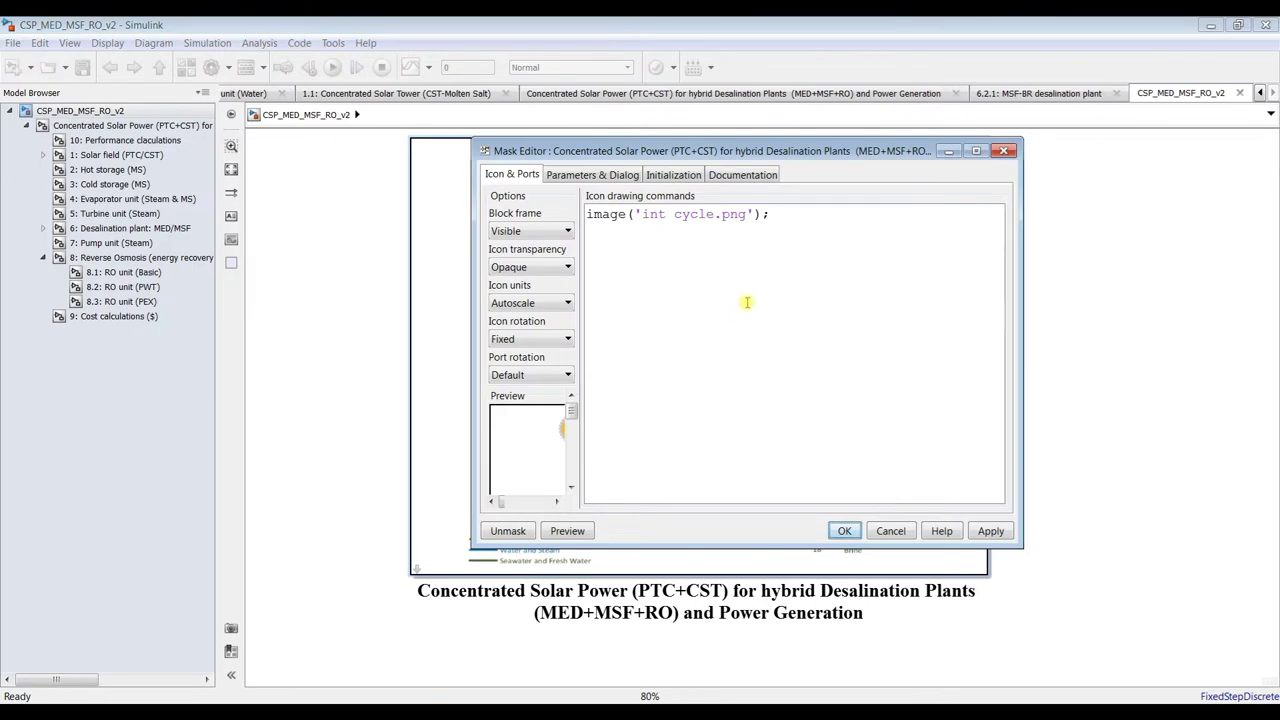
pyautogui.click(603, 177)
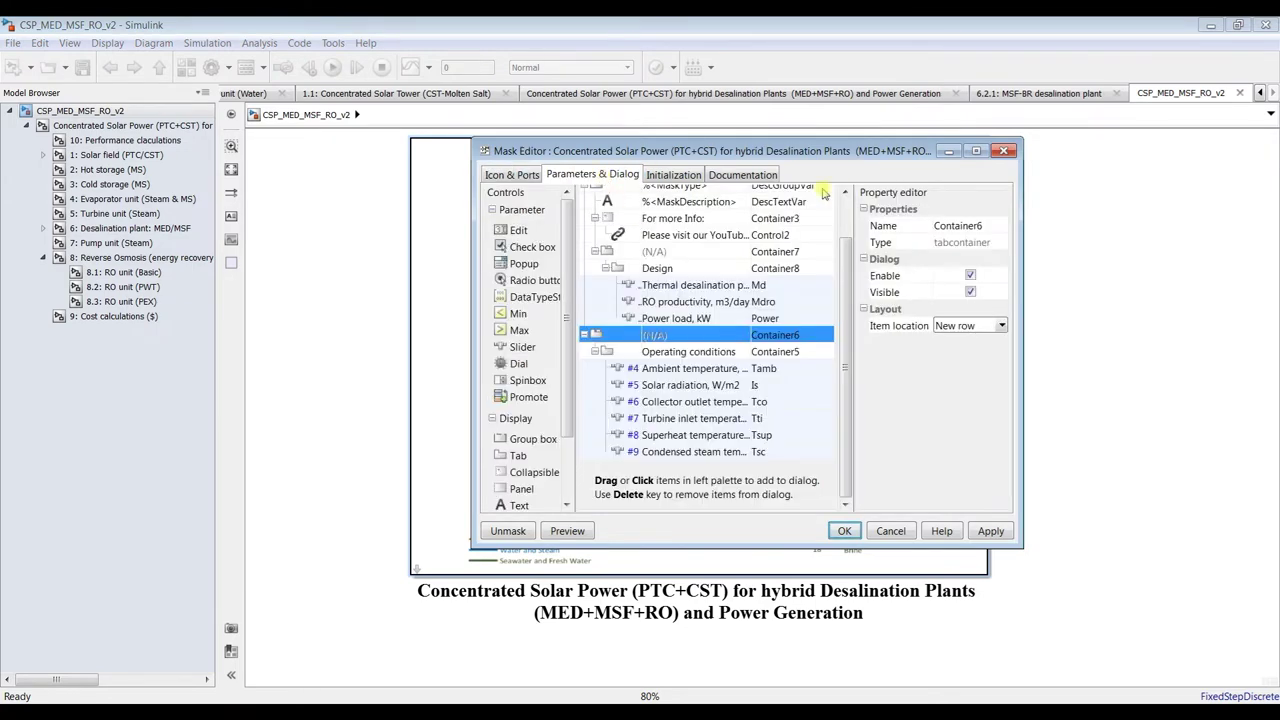
pyautogui.click(978, 150)
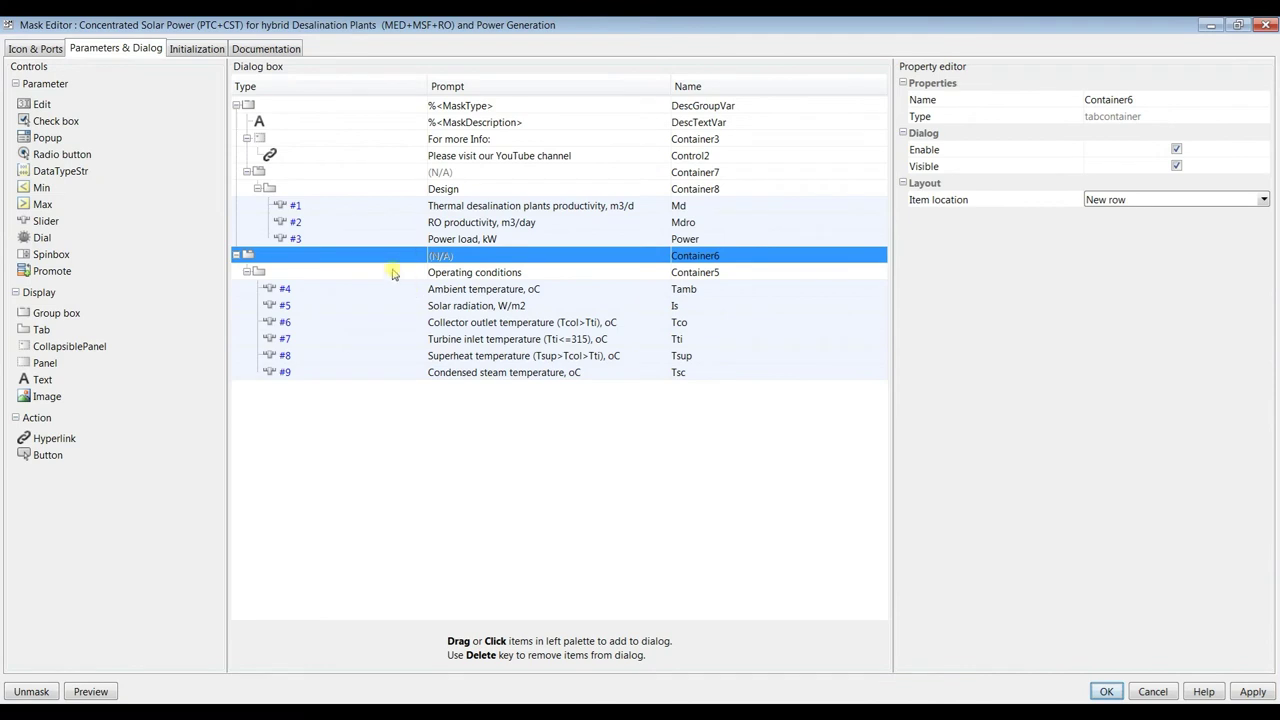
# Check the minimum and maximum limits defined for the Ambient temperature slider parameter in the plant block's mask
pyautogui.click(391, 290)
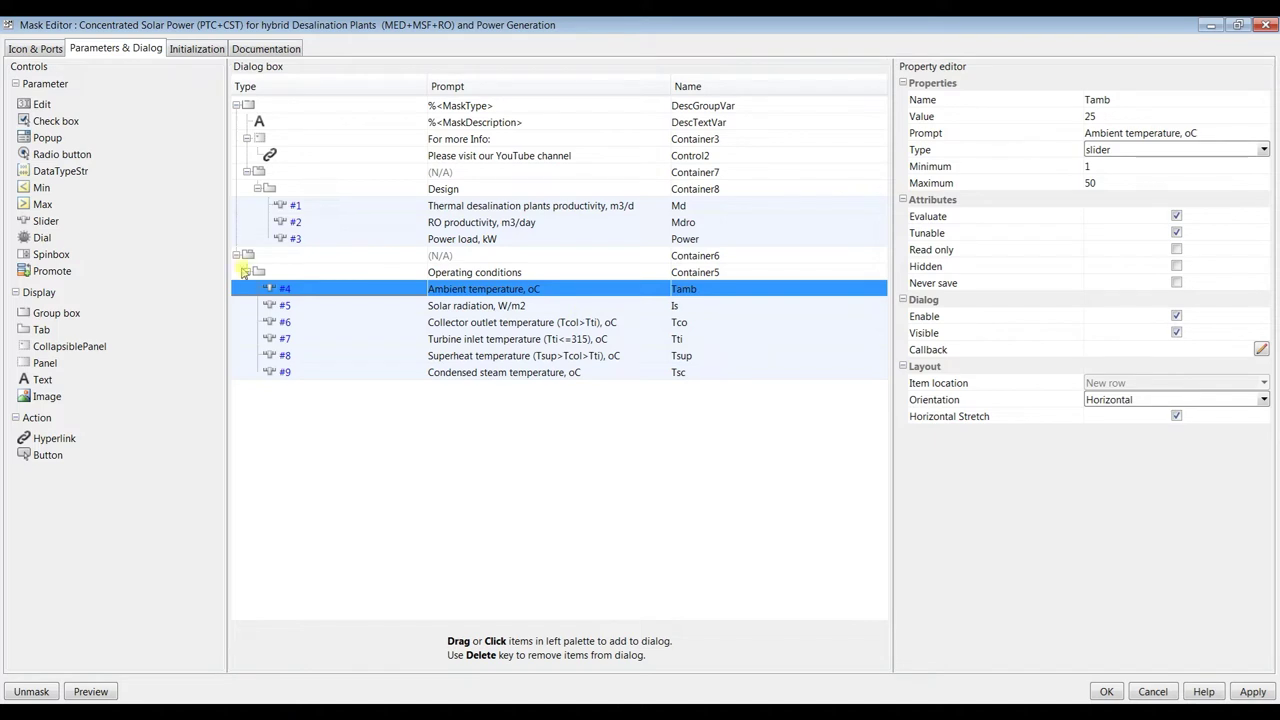
pyautogui.click(1103, 167)
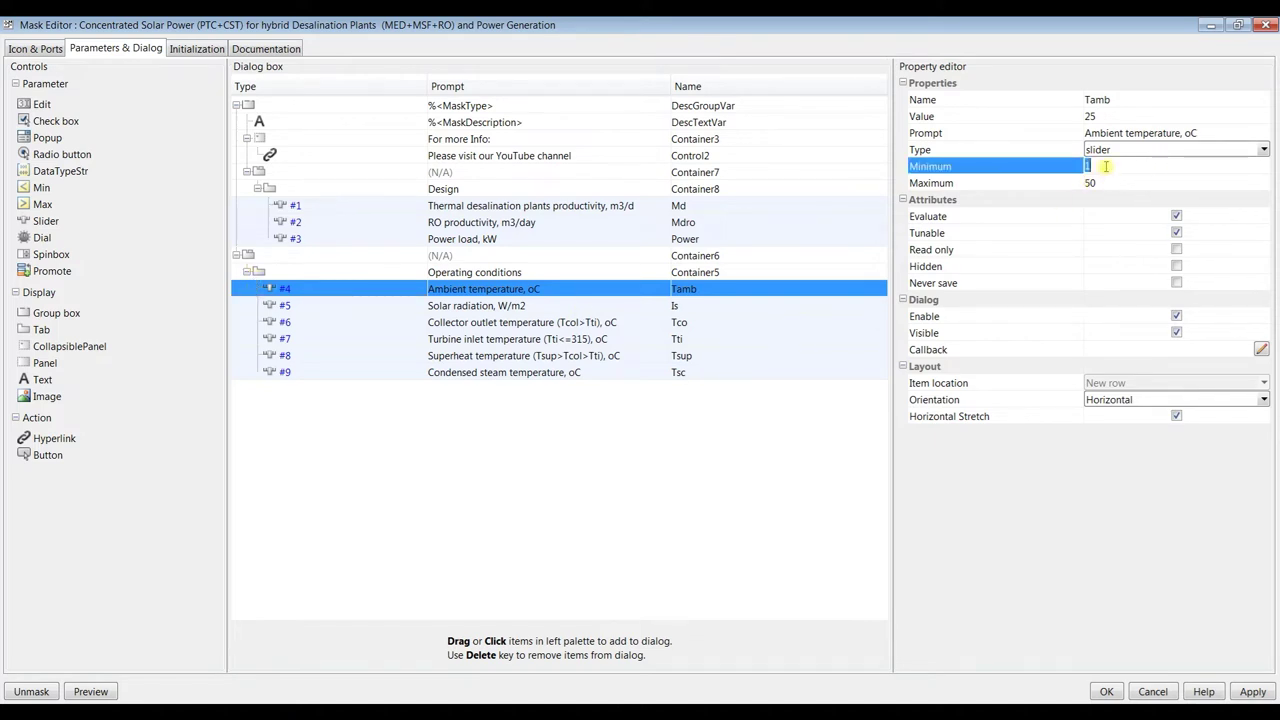
pyautogui.click(1102, 183)
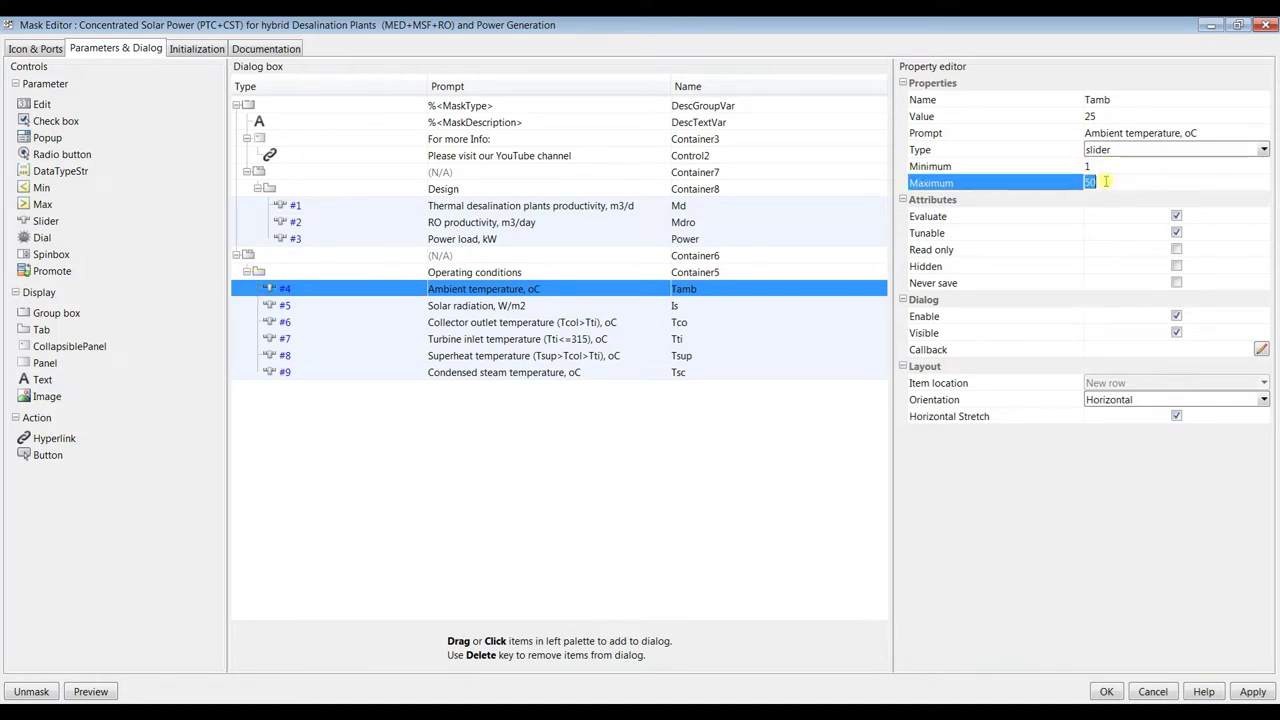
pyautogui.click(1097, 166)
pyautogui.click(1093, 182)
pyautogui.click(1095, 166)
pyautogui.click(1092, 181)
# Set the maximum of the Thermal desalination plants productivity slider to 30000, apply the change and accept the mask
pyautogui.click(378, 206)
pyautogui.click(1095, 183)
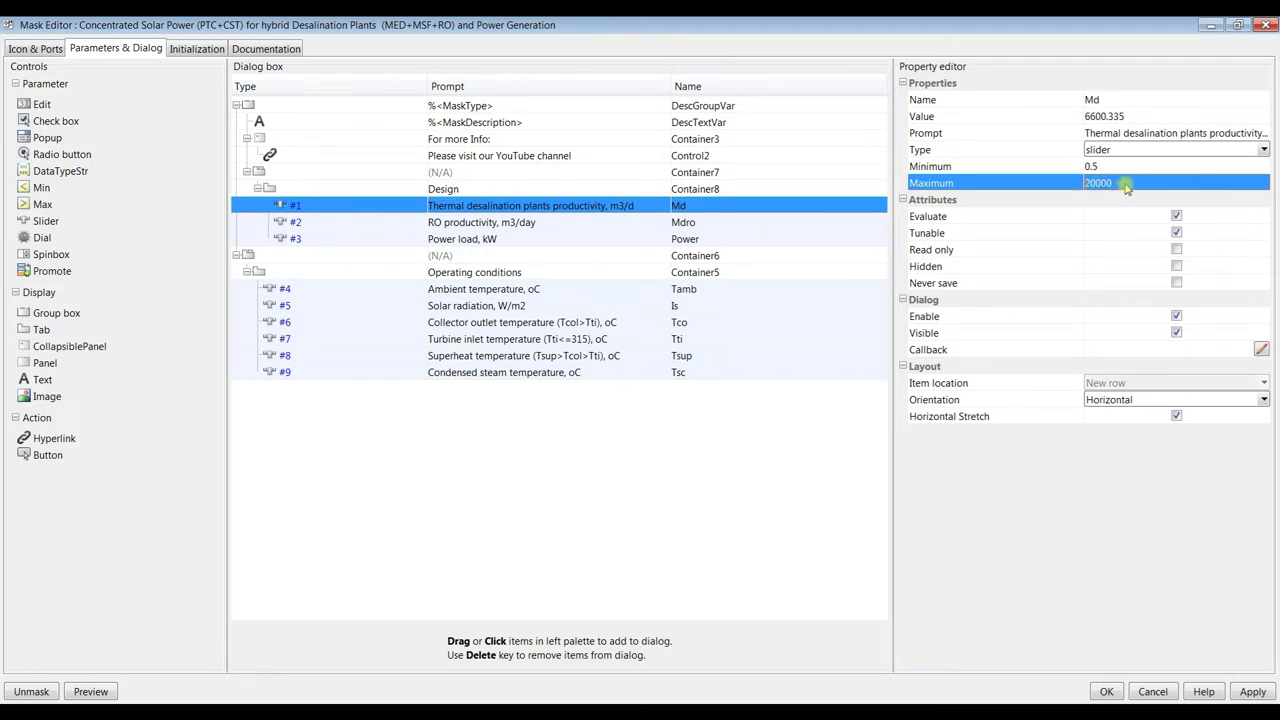
pyautogui.click(1122, 185)
pyautogui.moveTo(1088, 183); pyautogui.dragTo(1120, 182)
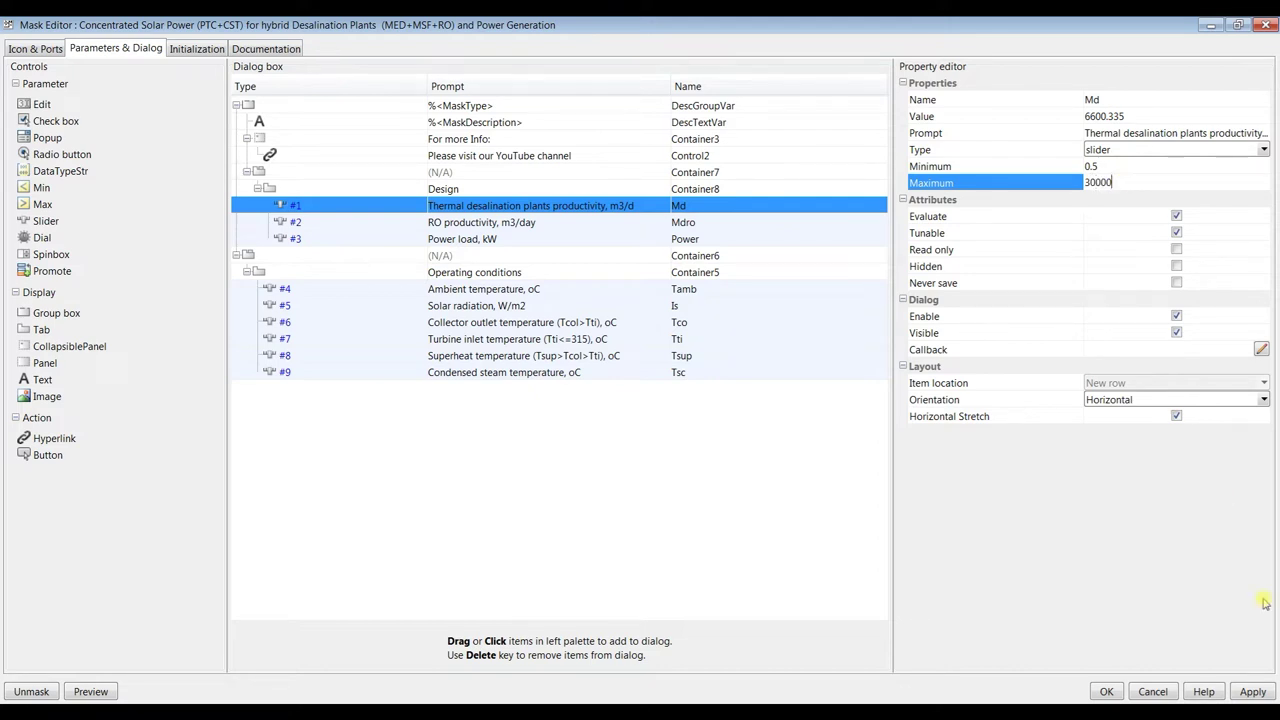
pyautogui.click(1253, 691)
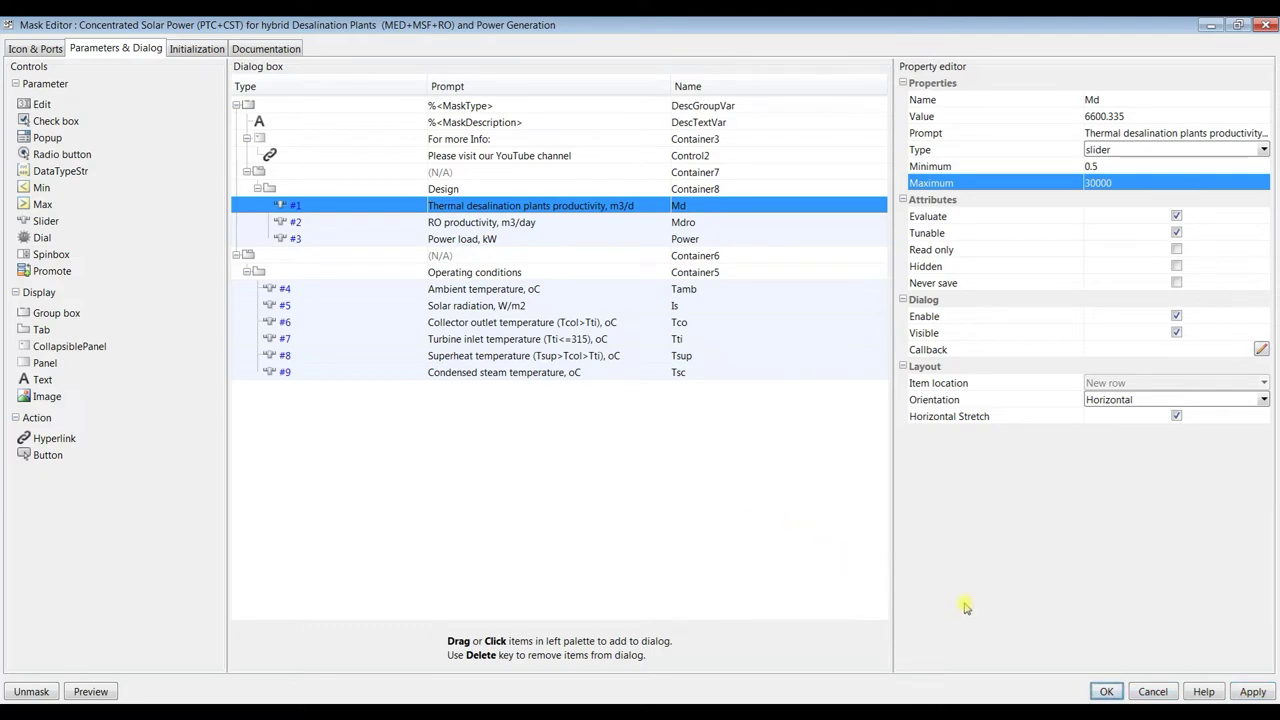
pyautogui.click(1100, 691)
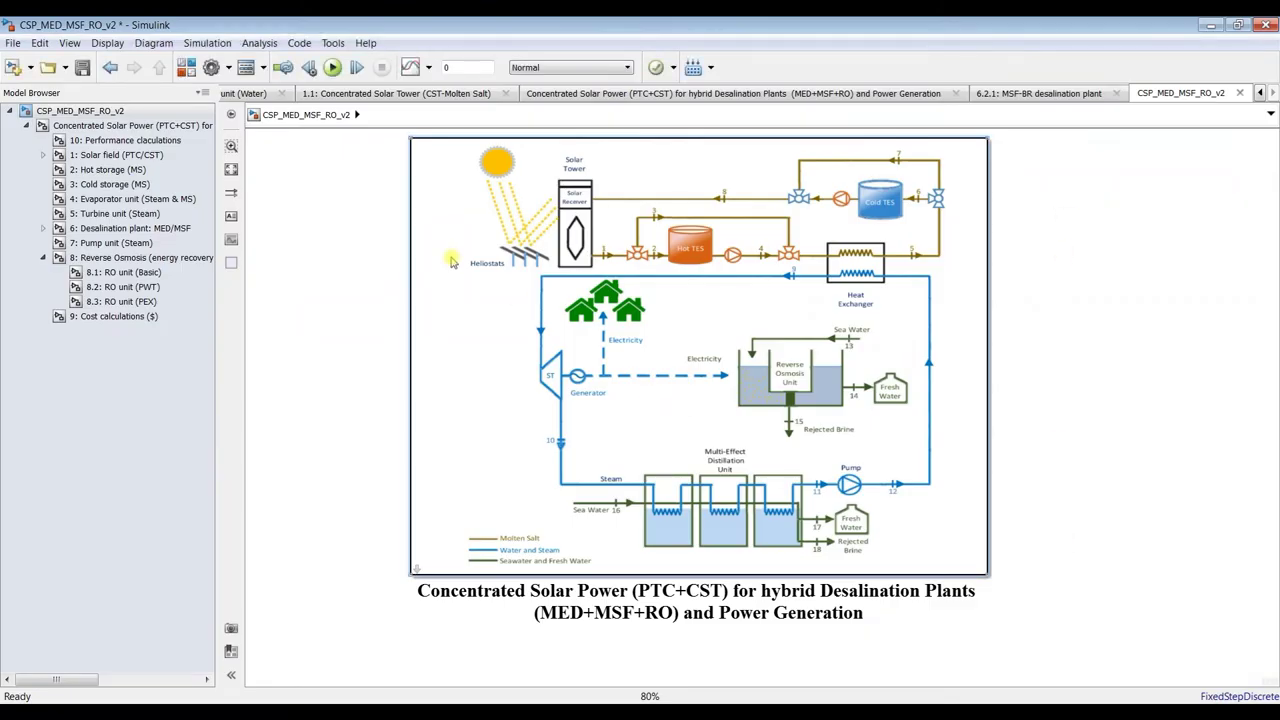
# Check the slider ranges for the design and operating conditions in the plant block's parameters and accept the dialog
pyautogui.doubleClick(451, 262)
pyautogui.moveTo(303, 222); pyautogui.dragTo(888, 118)
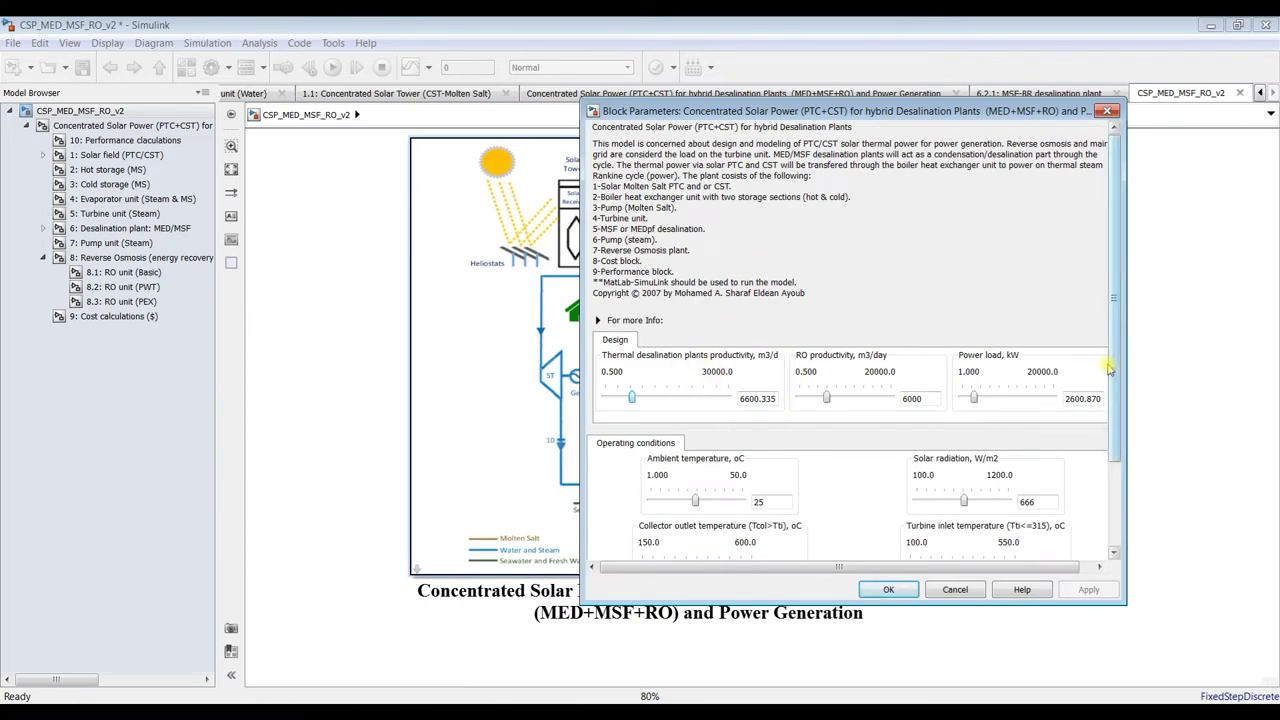
pyautogui.scroll(-3, 1115, 372)
pyautogui.scroll(3, 1115, 372)
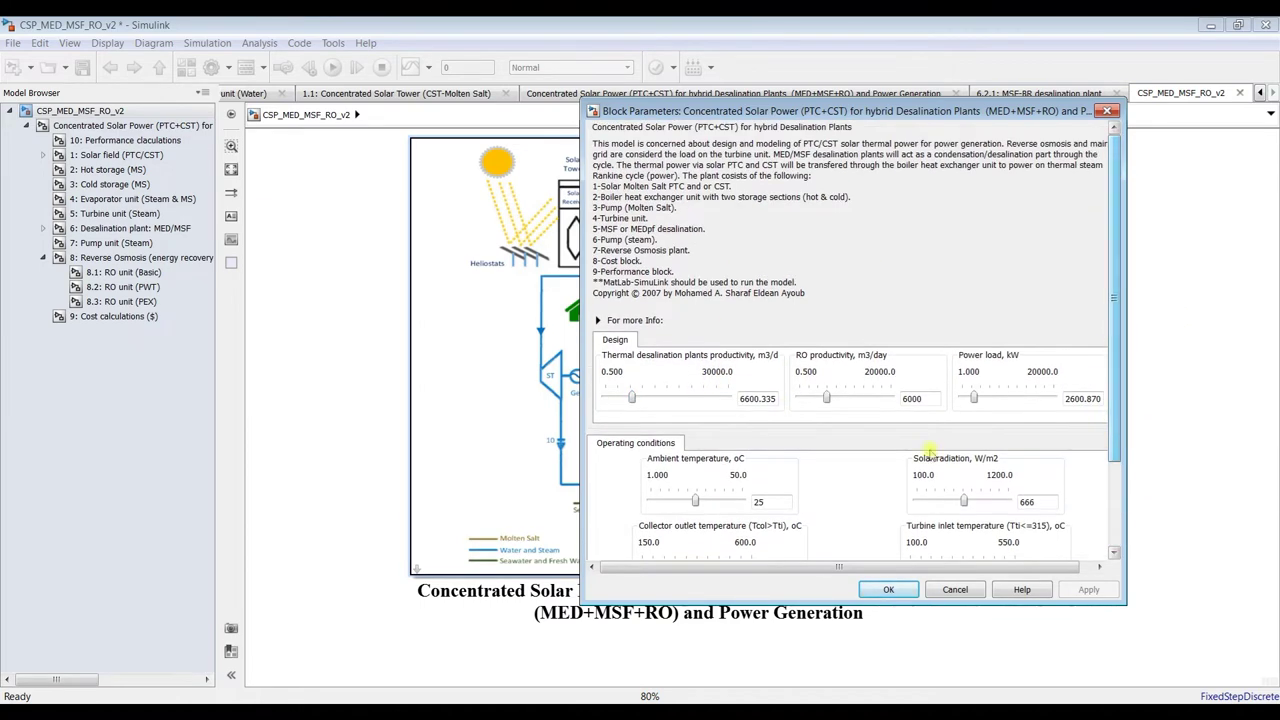
pyautogui.click(888, 589)
# Edit the plant block's mask again, set the Thermal desalination plants productivity maximum to 20000, accept the mask and save the model
pyautogui.rightClick(490, 252)
pyautogui.moveTo(559, 310)
pyautogui.click(780, 308)
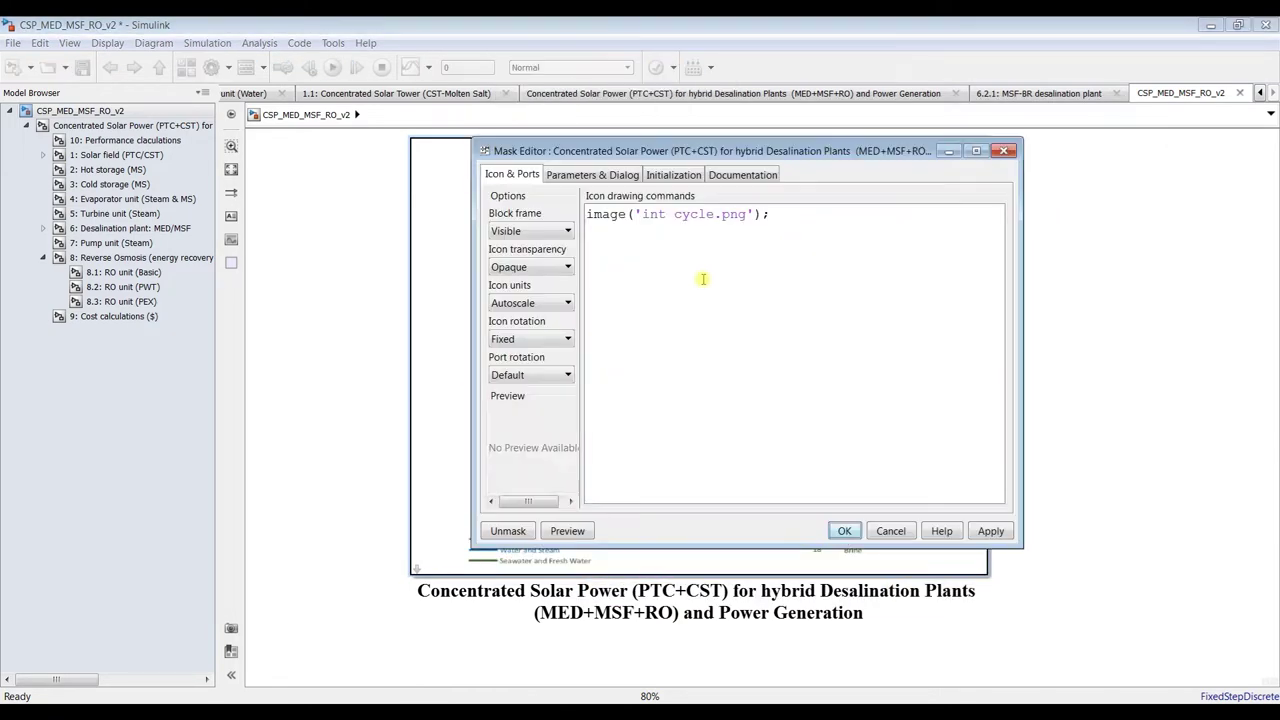
pyautogui.click(615, 175)
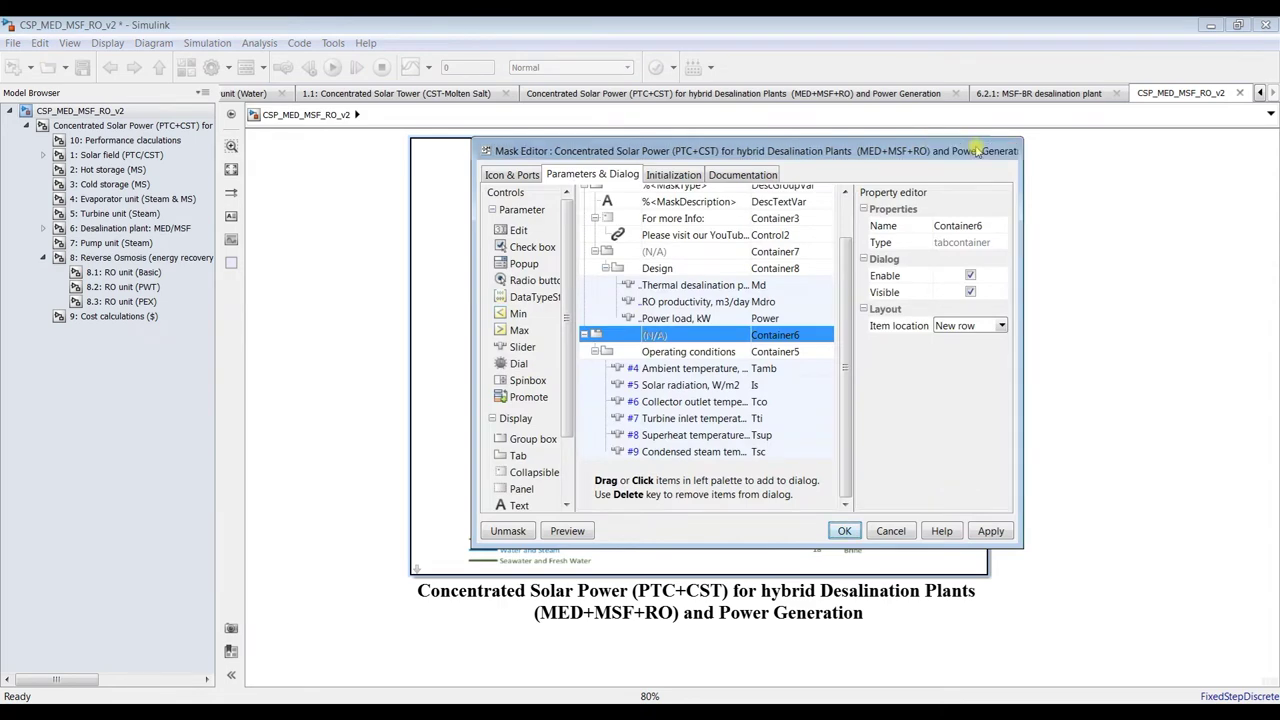
pyautogui.click(977, 151)
pyautogui.click(381, 209)
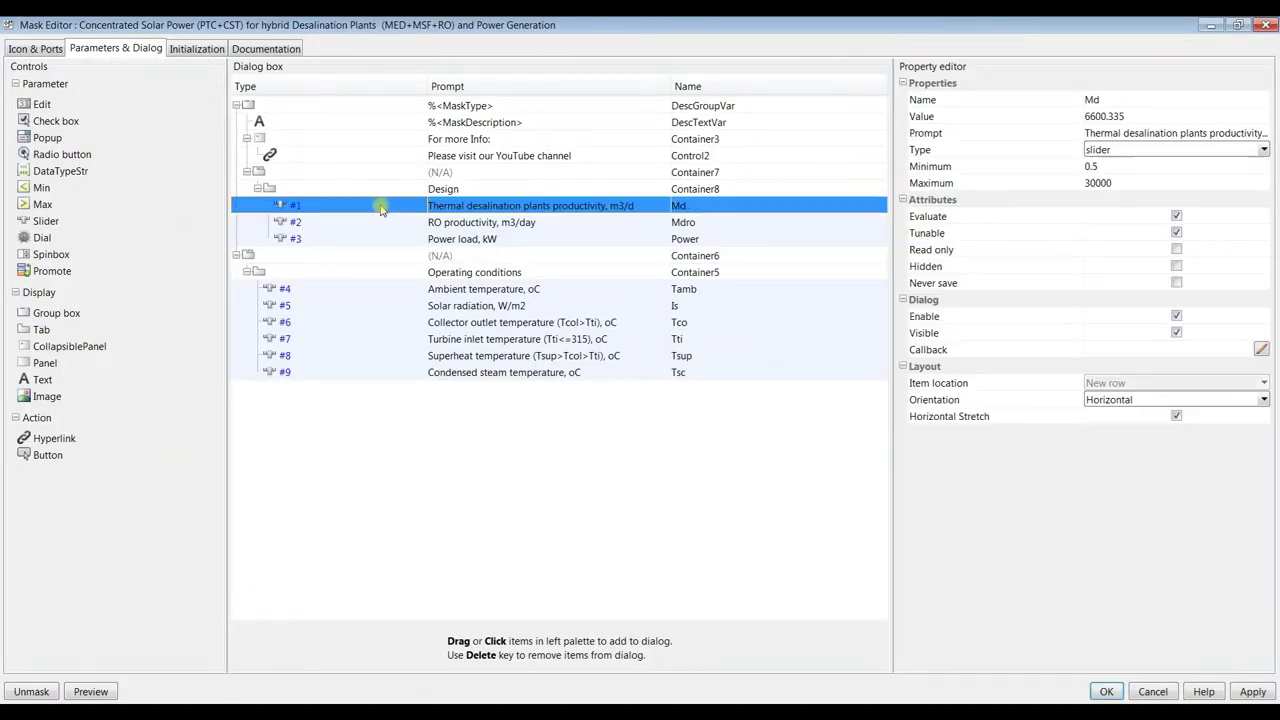
pyautogui.click(1128, 183)
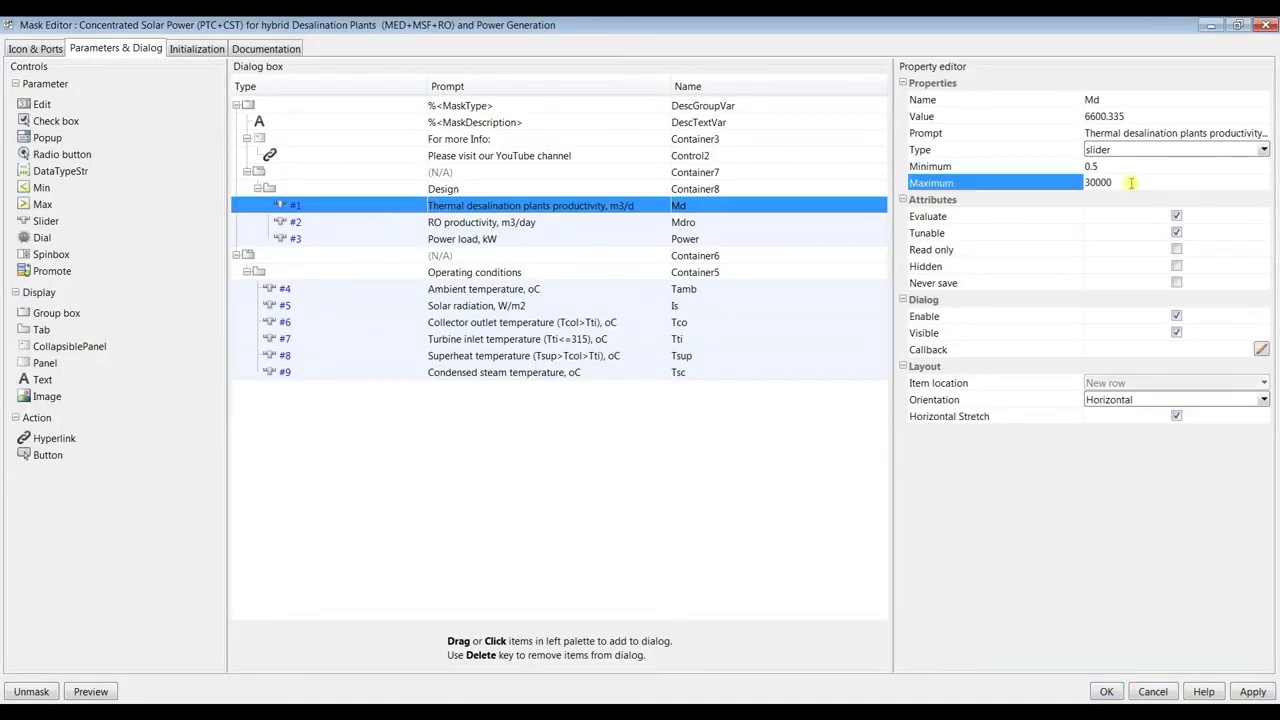
pyautogui.write('2')
pyautogui.click(1253, 692)
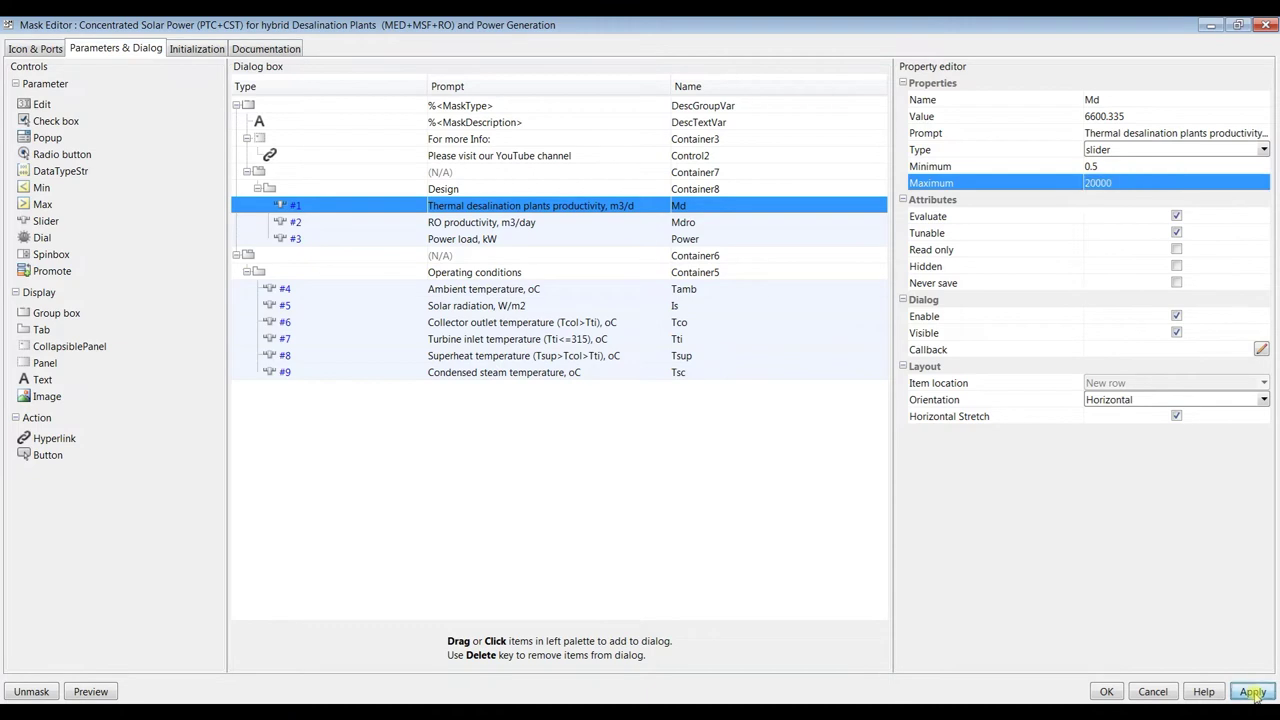
pyautogui.click(1098, 694)
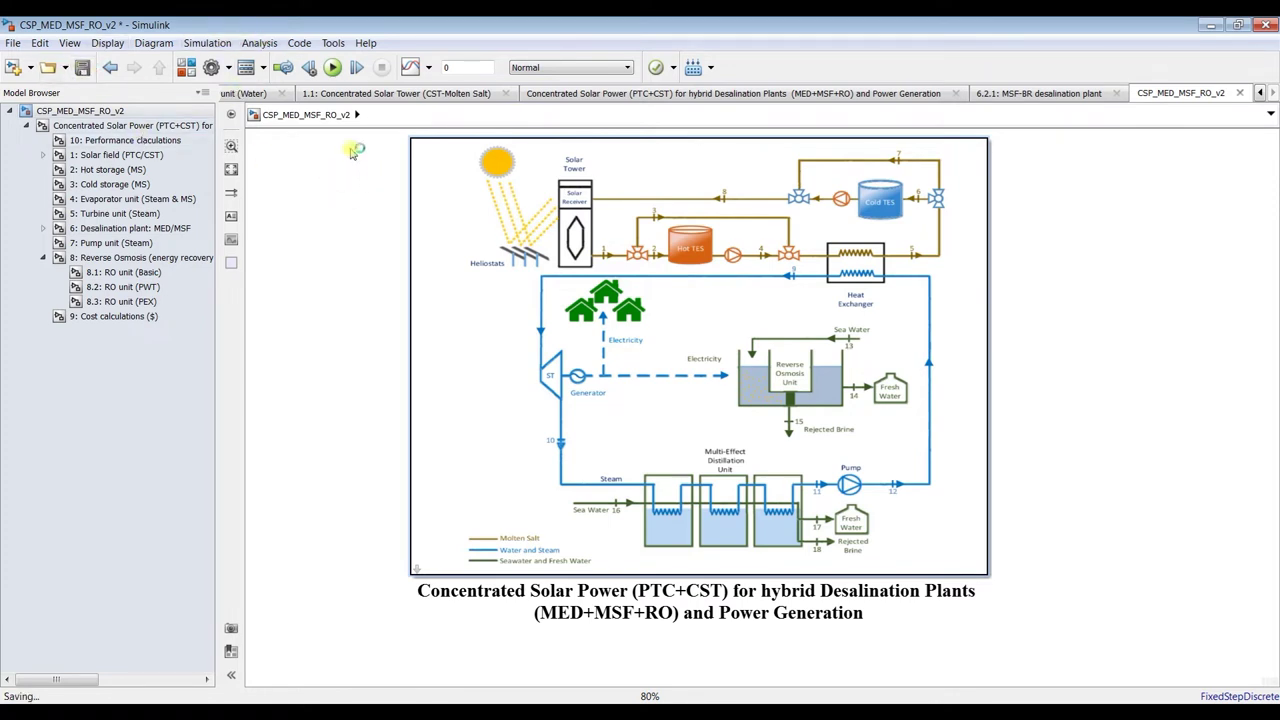
# Show the diagram of the Concentrated Solar Power plant subsystem from the model hierarchy
pyautogui.click(447, 64)
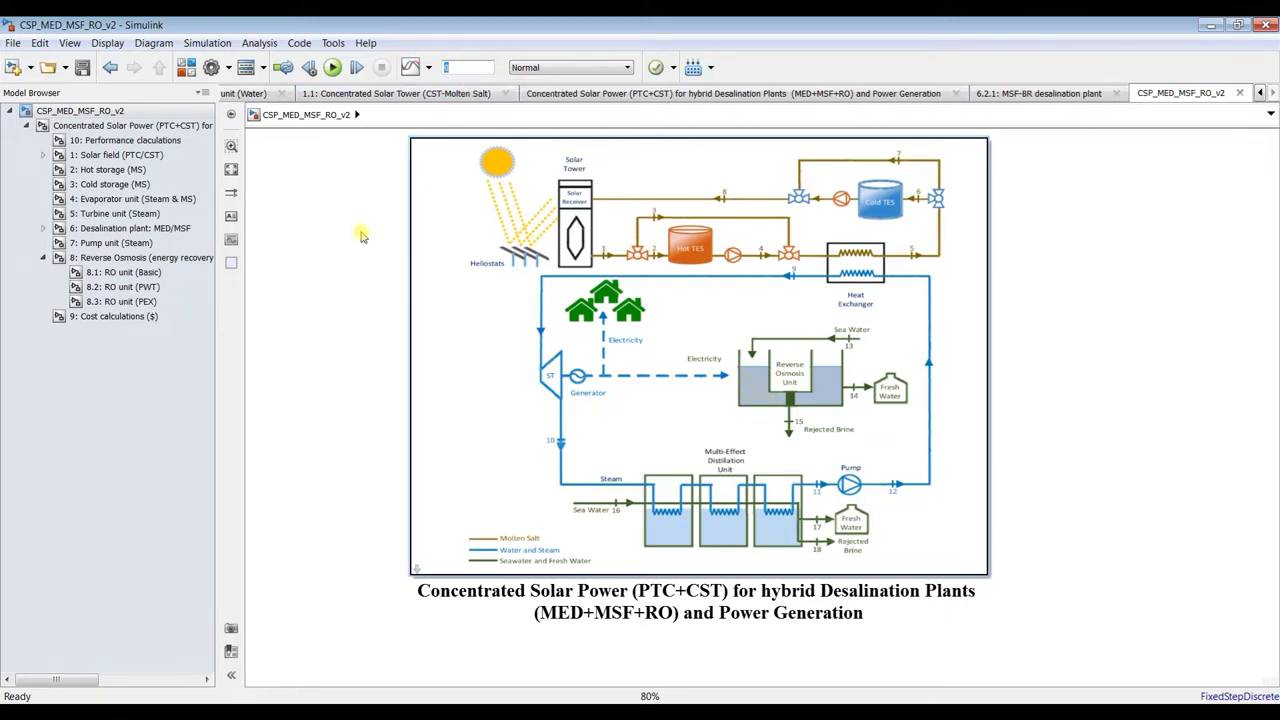
pyautogui.click(86, 126)
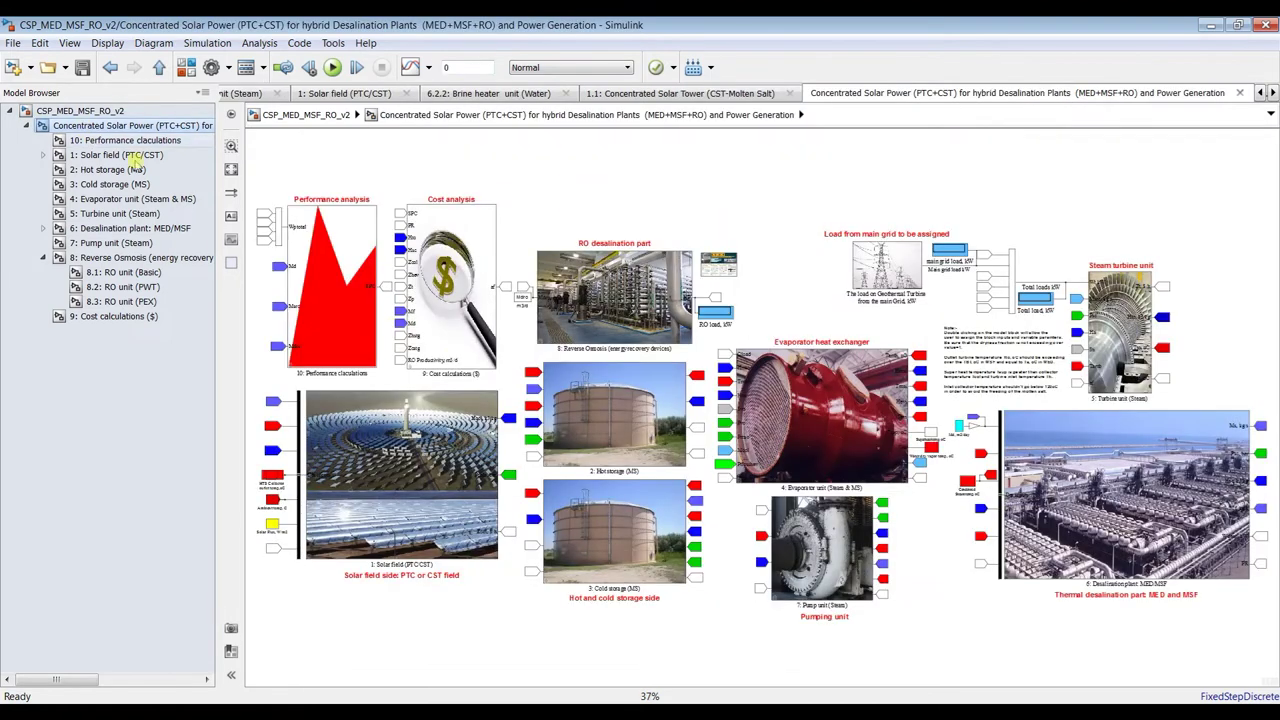